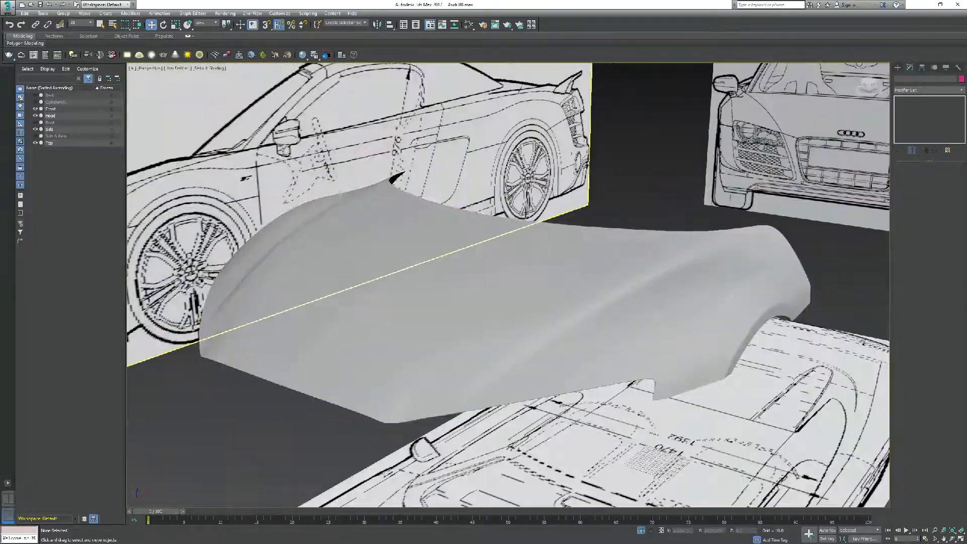
# Move the hood's rear centre-line vertex in the top view at its base Editable Poly level to fit the blueprint
pyautogui.keyDown('alt'); pyautogui.moveTo(518, 321); pyautogui.dragTo(569, 345, button='middle'); pyautogui.keyUp('alt')
pyautogui.scroll(-5, 466, 312)
pyautogui.press('t')
pyautogui.click(416, 256)
pyautogui.click(913, 125)
pyautogui.click(516, 296)
pyautogui.press('1')
pyautogui.moveTo(454, 169); pyautogui.dragTo(452, 159)
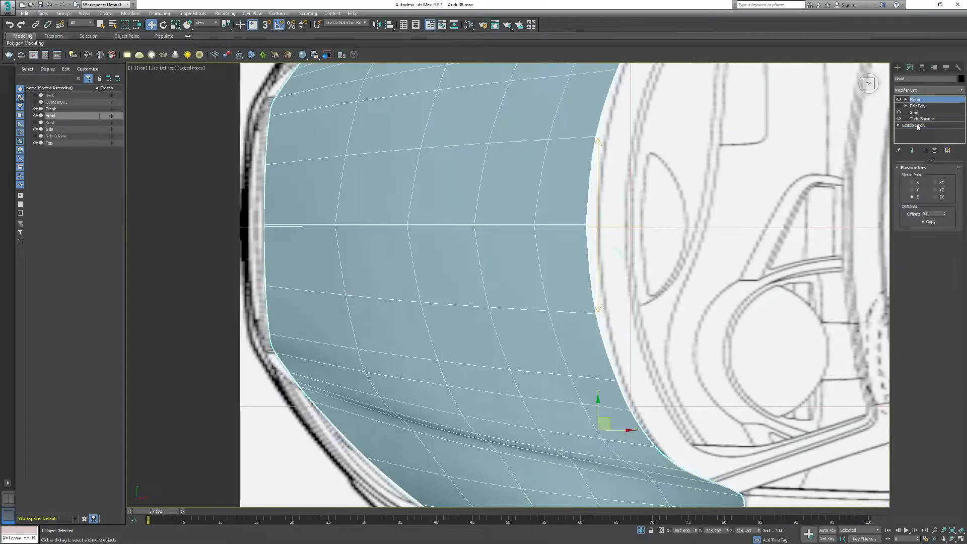
pyautogui.click(916, 125)
pyautogui.click(516, 297)
pyautogui.click(906, 177)
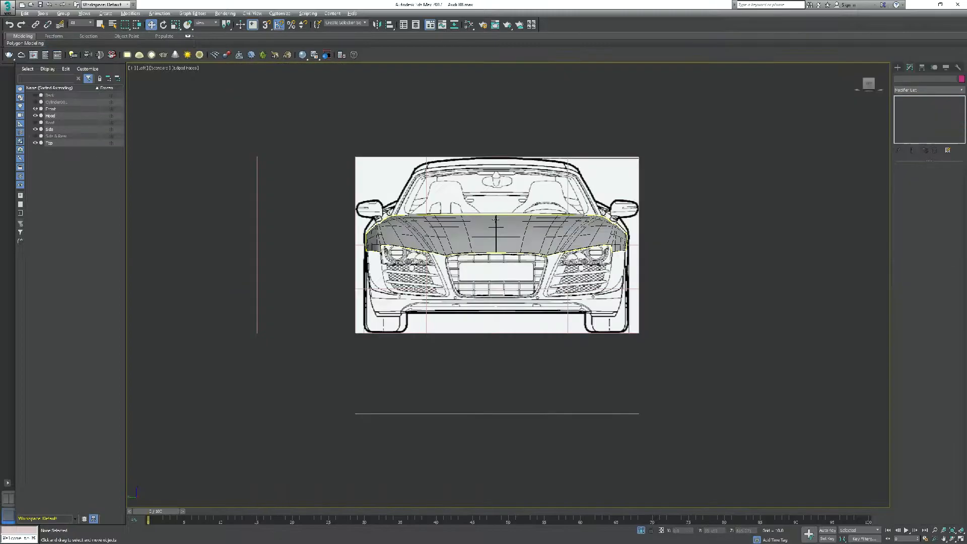
# Examine the hood's fit against the front blueprint, with and without edged faces, and inspect it from below
pyautogui.scroll(4, 495, 219)
pyautogui.press('F4')
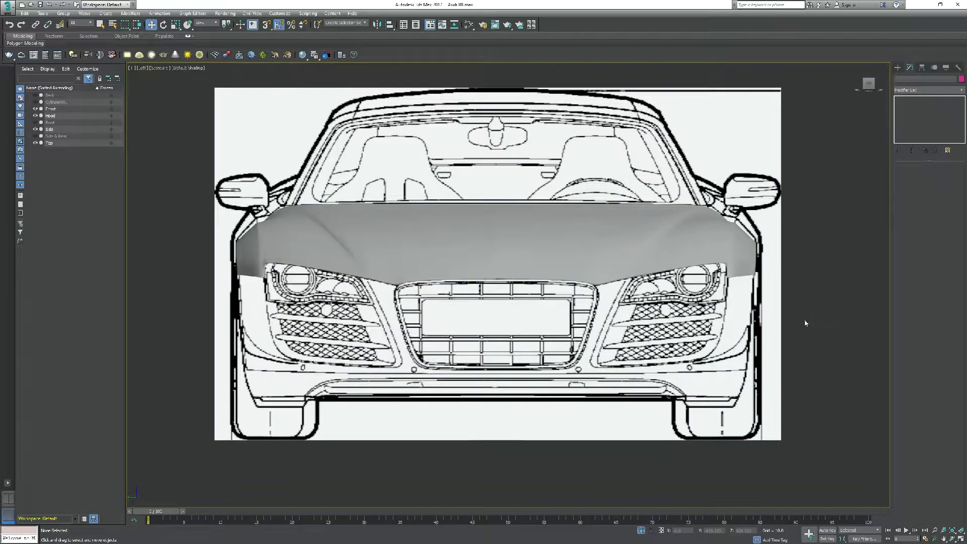
pyautogui.scroll(-3, 750, 326)
pyautogui.scroll(2, 760, 338)
pyautogui.press('F4')
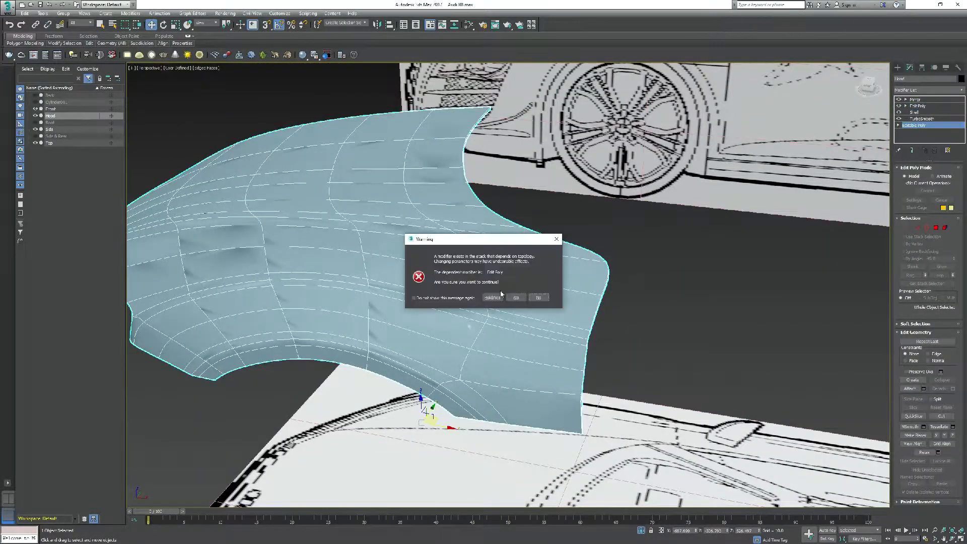
pyautogui.click(500, 296)
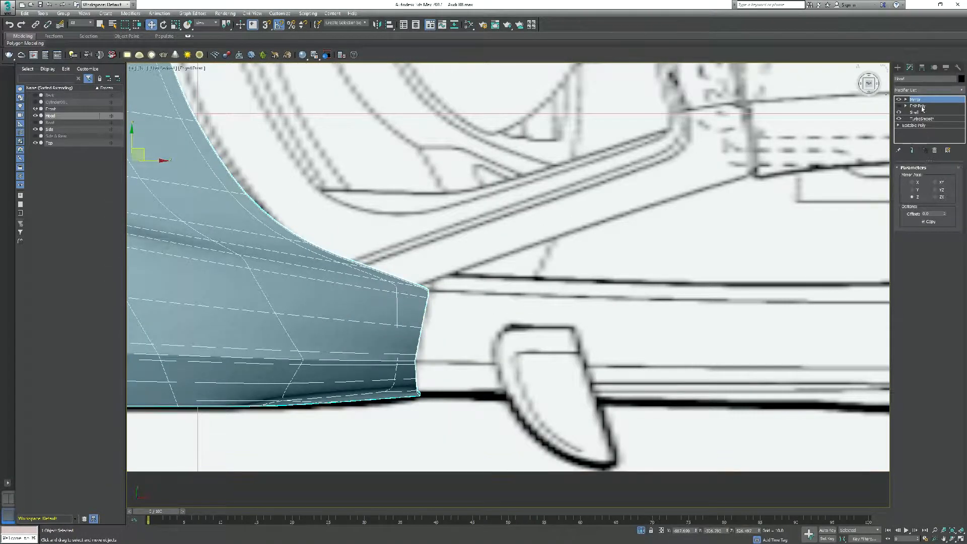
# Inspect the hood's rear-corner vertices in its Edit Poly modifier and return to the base Editable Poly vertices
pyautogui.click(918, 106)
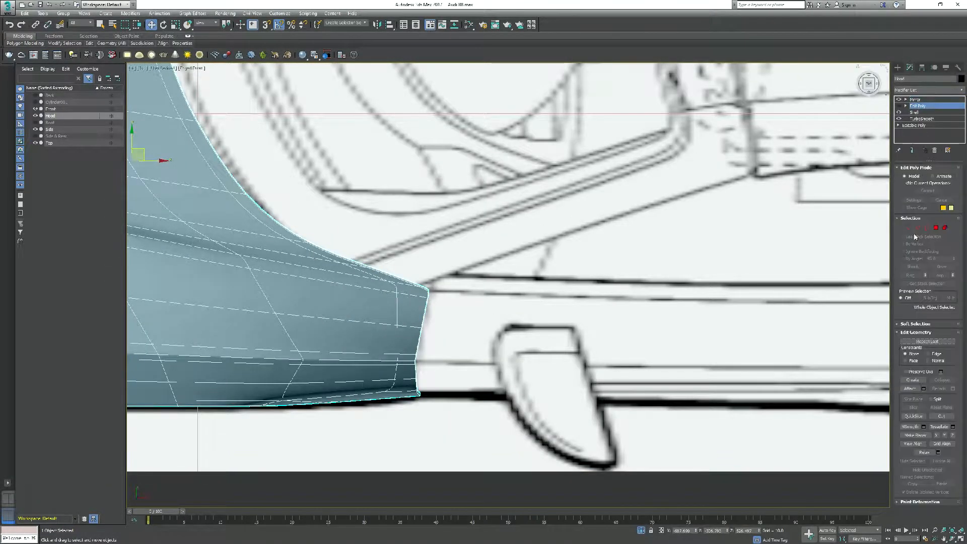
pyautogui.press('1')
pyautogui.scroll(3, 454, 234)
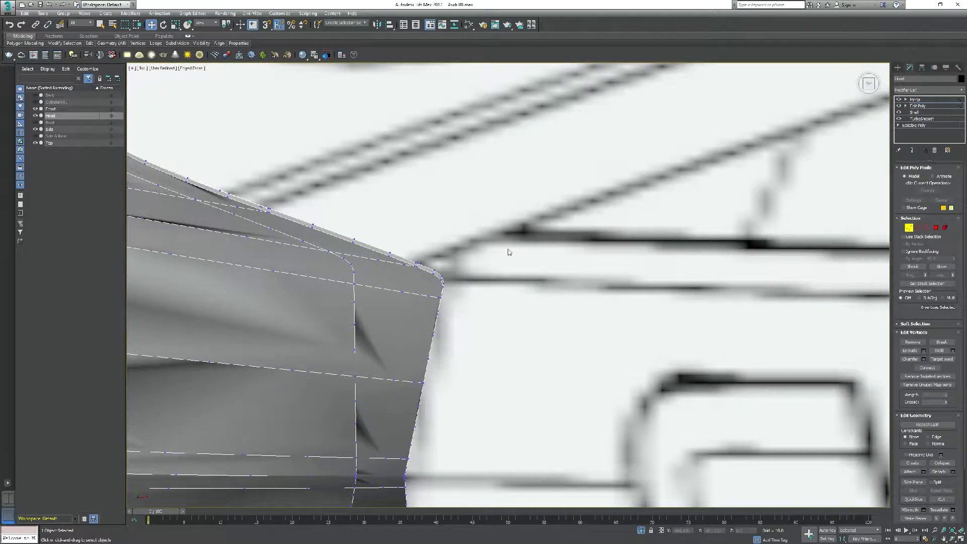
pyautogui.click(924, 106)
pyautogui.click(914, 125)
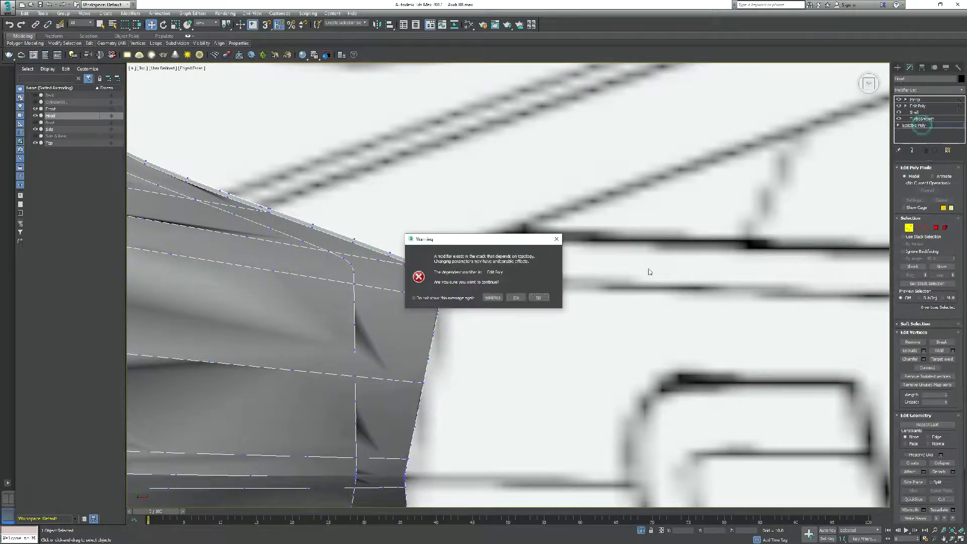
pyautogui.press('Return')
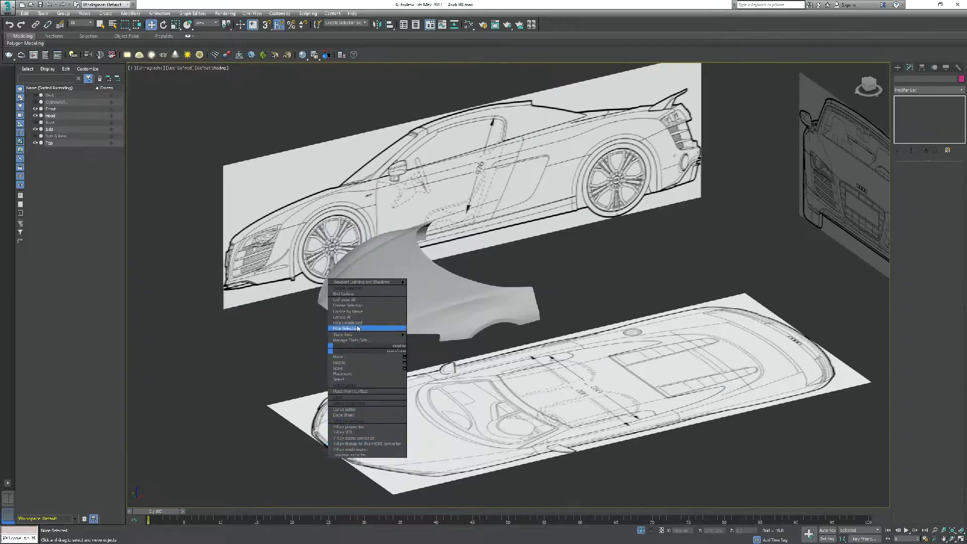
pyautogui.click(383, 324)
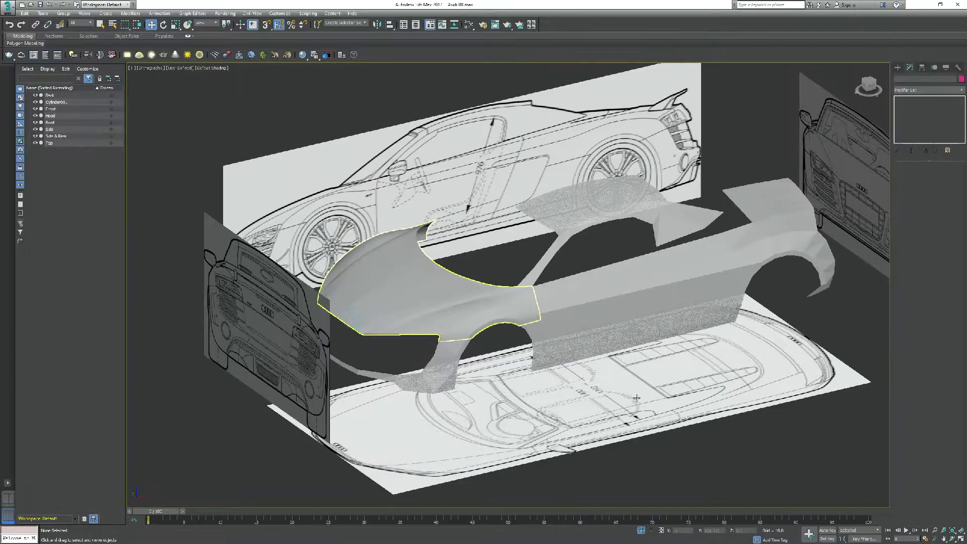
# Hide the roof and the side and rear body, keeping the hood and front bumper for editing
pyautogui.scroll(10, 595, 324)
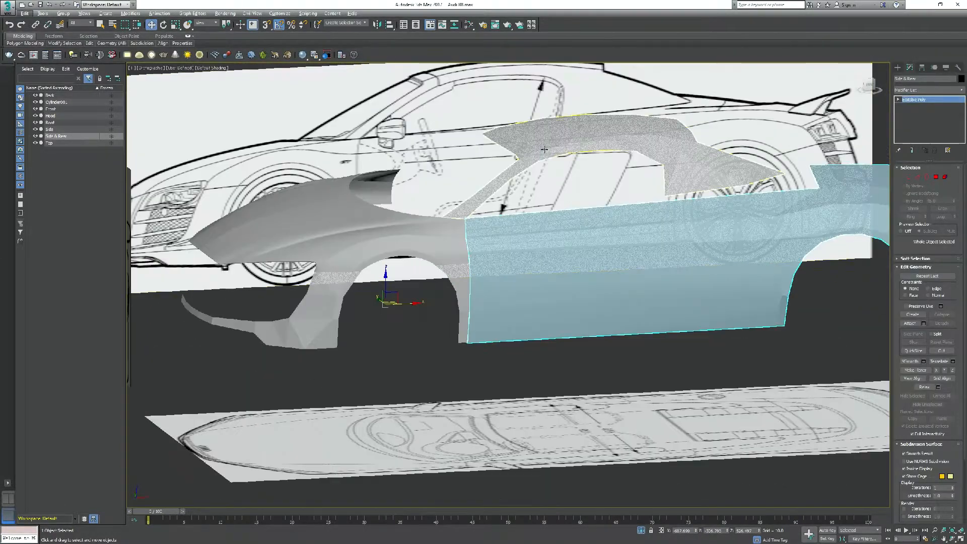
pyautogui.rightClick(535, 132)
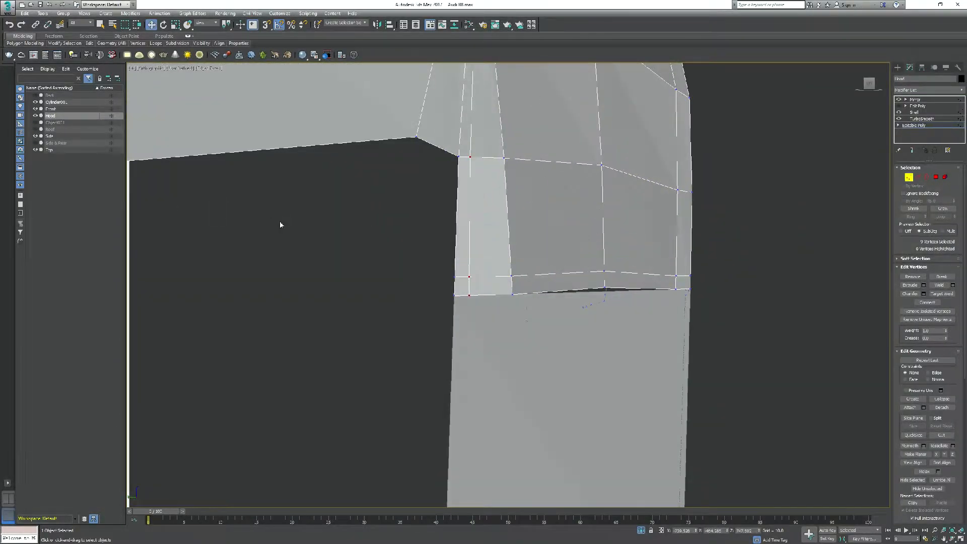
pyautogui.click(434, 262)
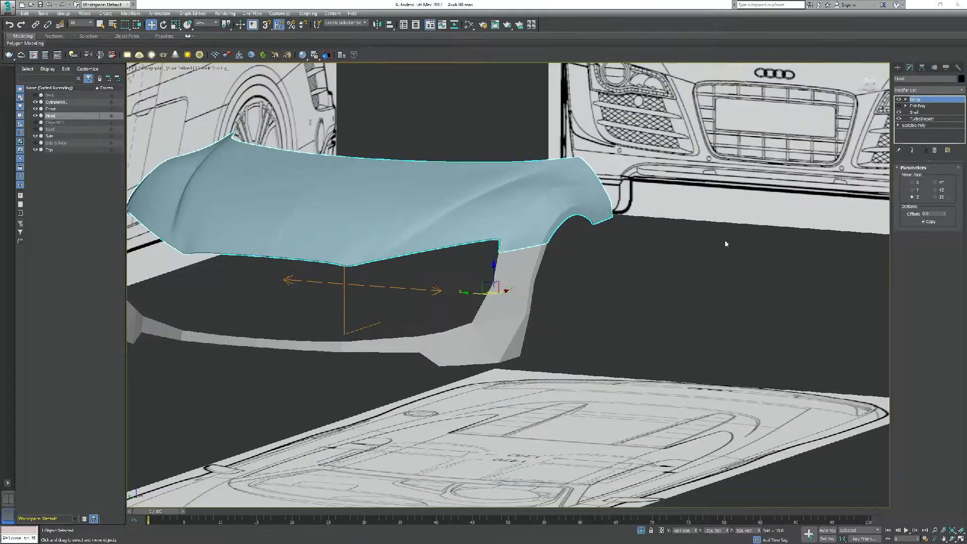
# Show edged faces and lower three upper-edge vertices of the front bumper's lower strip in the side-blueprint view
pyautogui.click(637, 313)
pyautogui.click(521, 309)
pyautogui.click(919, 114)
pyautogui.scroll(3, 468, 337)
pyautogui.moveTo(464, 347); pyautogui.dragTo(500, 301, button='middle')
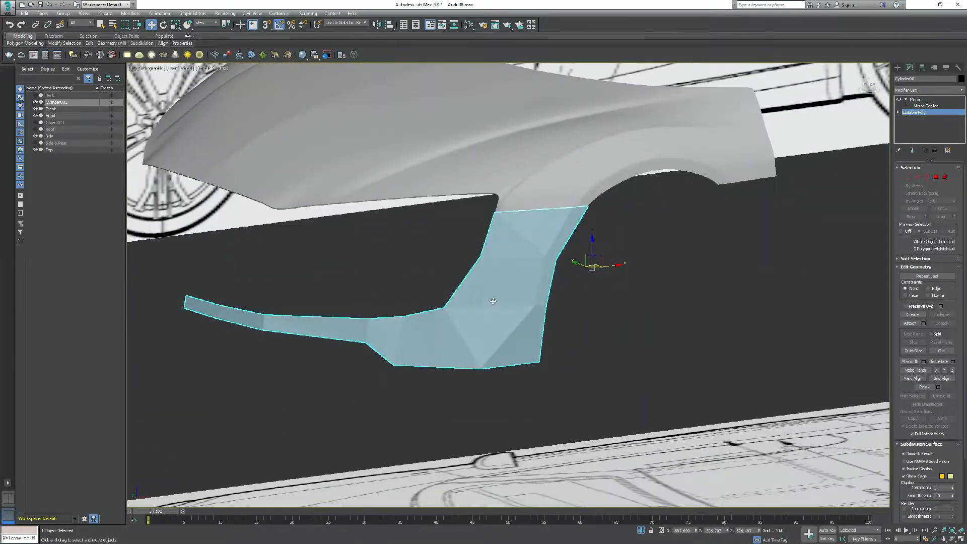
pyautogui.press('F4')
pyautogui.press('1')
pyautogui.press('f')
pyautogui.scroll(6, 466, 298)
pyautogui.click(466, 297)
pyautogui.moveTo(466, 269); pyautogui.dragTo(465, 303)
pyautogui.click(401, 304)
pyautogui.moveTo(400, 276); pyautogui.dragTo(401, 304)
pyautogui.click(255, 317)
pyautogui.moveTo(255, 287); pyautogui.dragTo(255, 305)
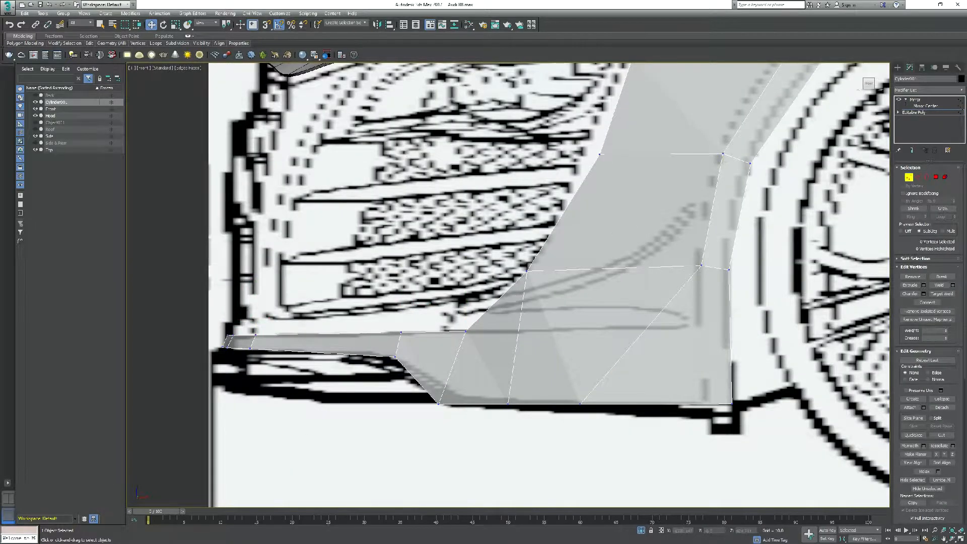
# Shift the bumper's lower outer corner vertex sideways onto the body outline in the front-blueprint view
pyautogui.scroll(-5, 577, 403)
pyautogui.press('l')
pyautogui.scroll(6, 584, 428)
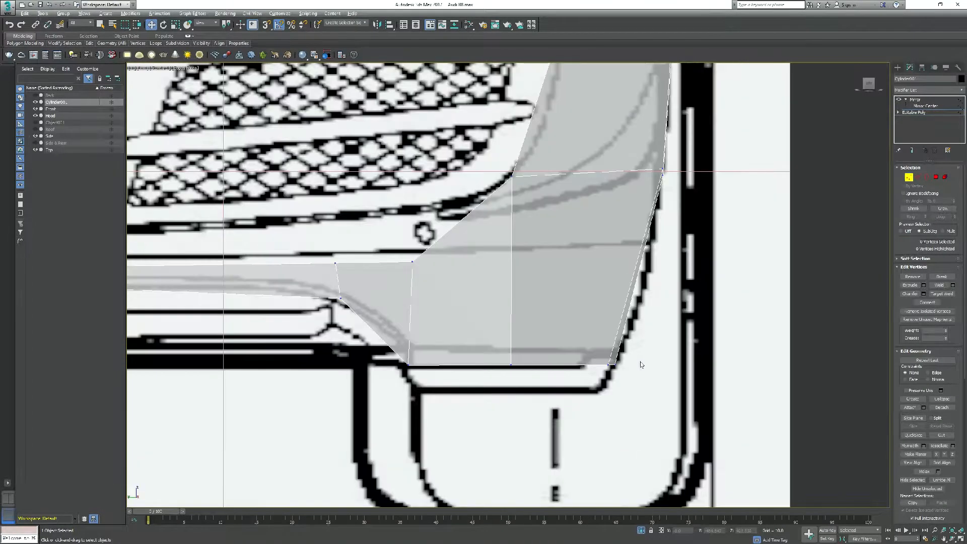
pyautogui.moveTo(622, 366); pyautogui.dragTo(626, 366)
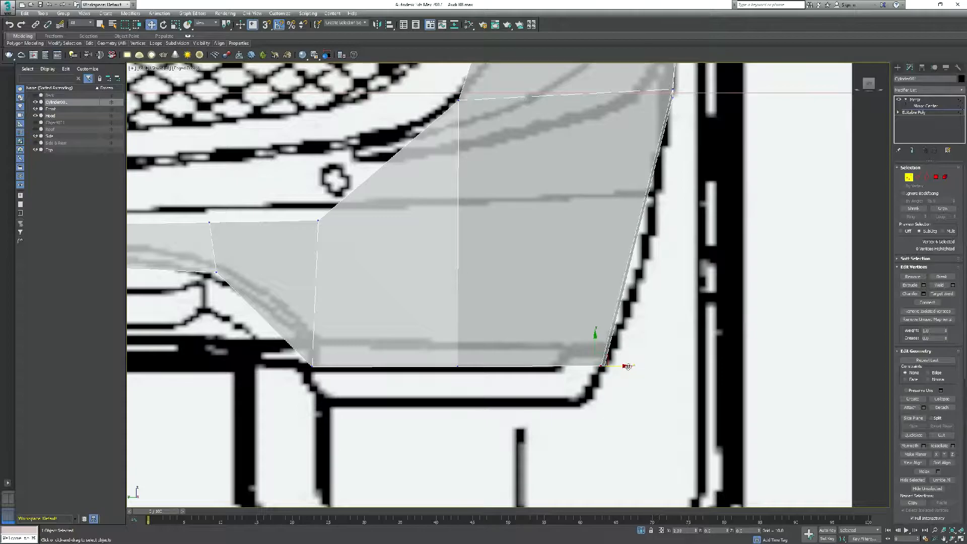
pyautogui.press('f')
pyautogui.scroll(-4, 604, 385)
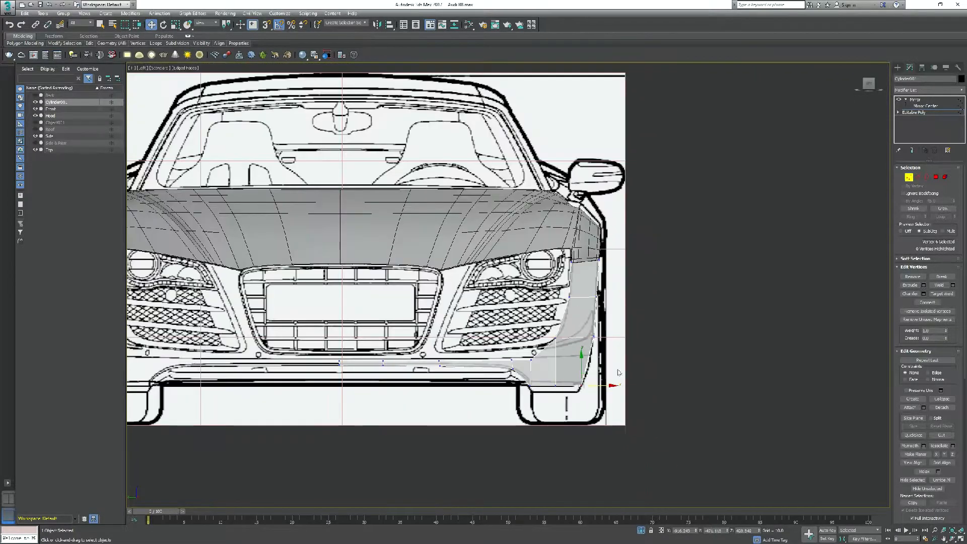
pyautogui.scroll(4, 655, 386)
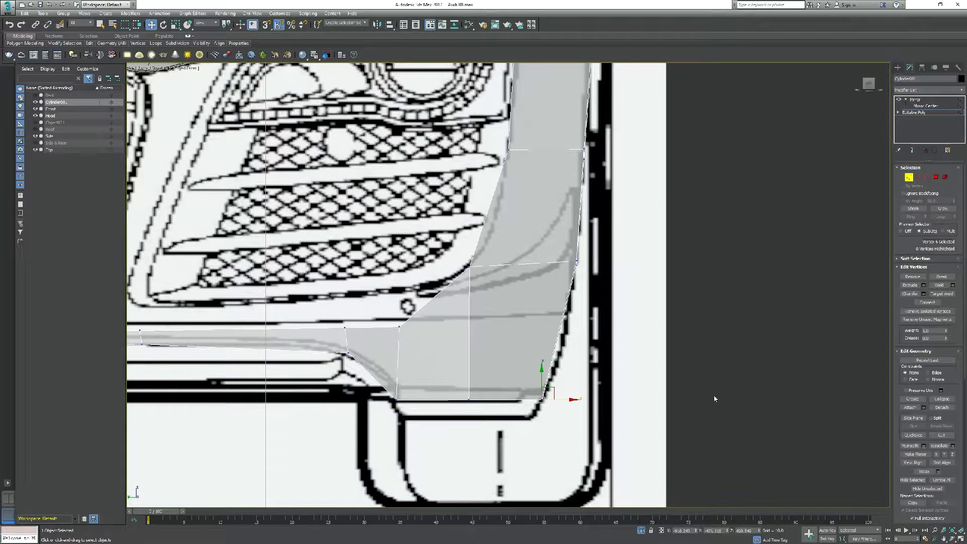
# Extend the horizontal cut across the bumper's lower side and delete the corner polygon below the air intake
pyautogui.click(802, 268)
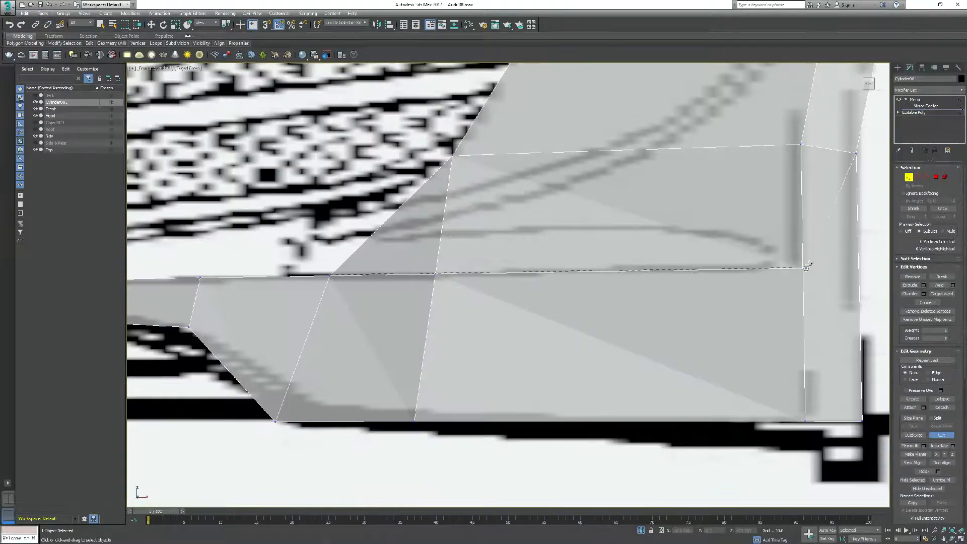
pyautogui.click(858, 268)
pyautogui.press('4')
pyautogui.click(358, 254)
pyautogui.press('Delete')
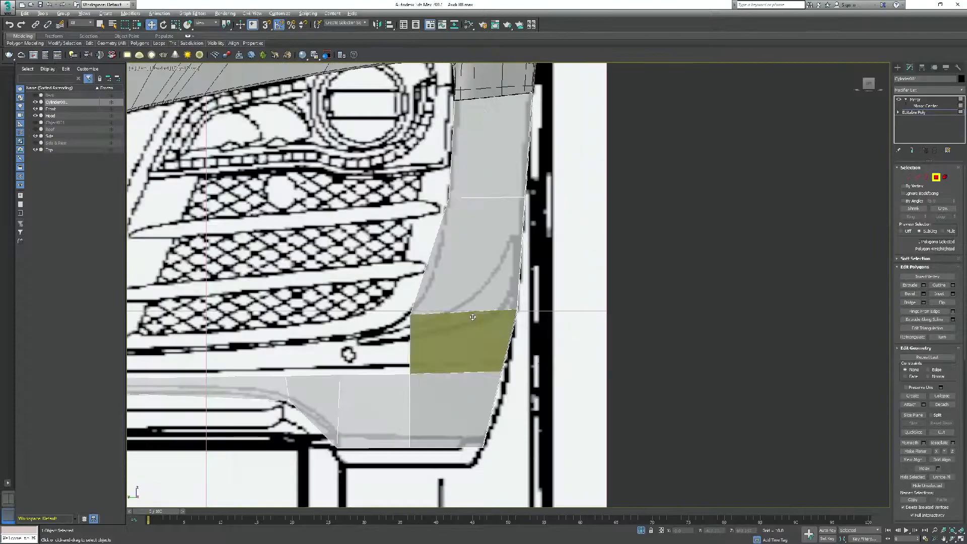
# Fit the vertices of the bumper's lower edge and new horizontal edge to the front blueprint
pyautogui.scroll(2, 417, 372)
pyautogui.click(418, 372)
pyautogui.click(909, 178)
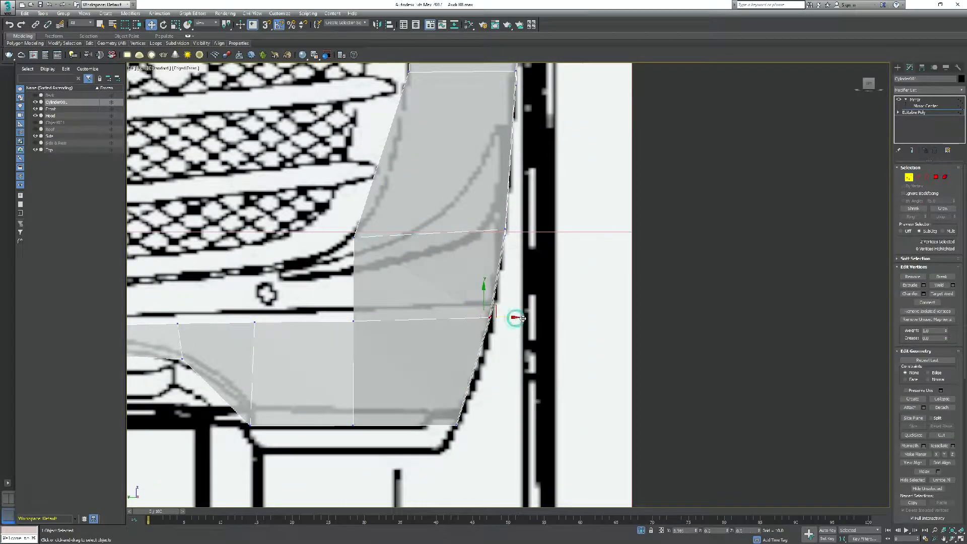
pyautogui.moveTo(378, 393); pyautogui.dragTo(378, 379)
pyautogui.moveTo(443, 398); pyautogui.dragTo(471, 419)
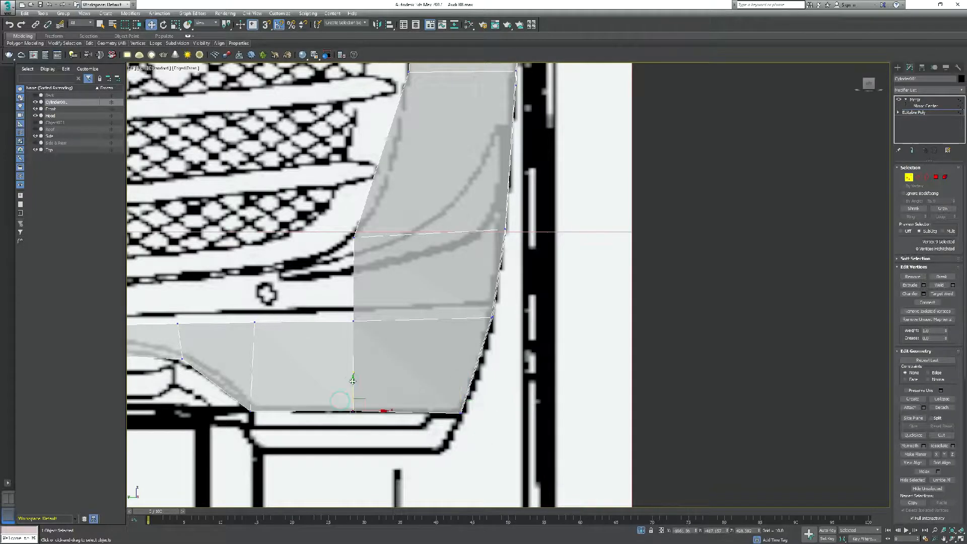
pyautogui.moveTo(486, 318); pyautogui.dragTo(478, 307)
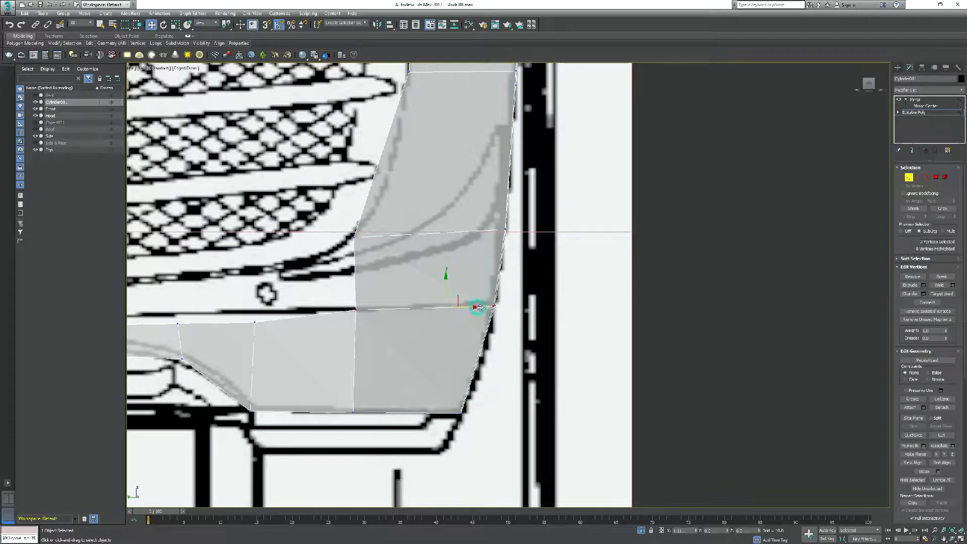
pyautogui.moveTo(254, 285); pyautogui.dragTo(254, 284)
# Align the vertices of the thin bumper strip below the grille with the blueprint lines
pyautogui.scroll(-2, 236, 314)
pyautogui.moveTo(236, 314); pyautogui.dragTo(537, 329, button='middle')
pyautogui.moveTo(339, 330)
pyautogui.mouseDown()
pyautogui.moveTo(356, 343)
pyautogui.moveTo(347, 317)
pyautogui.mouseUp()
pyautogui.moveTo(346, 319); pyautogui.dragTo(517, 321, button='middle')
pyautogui.moveTo(226, 333); pyautogui.dragTo(360, 355)
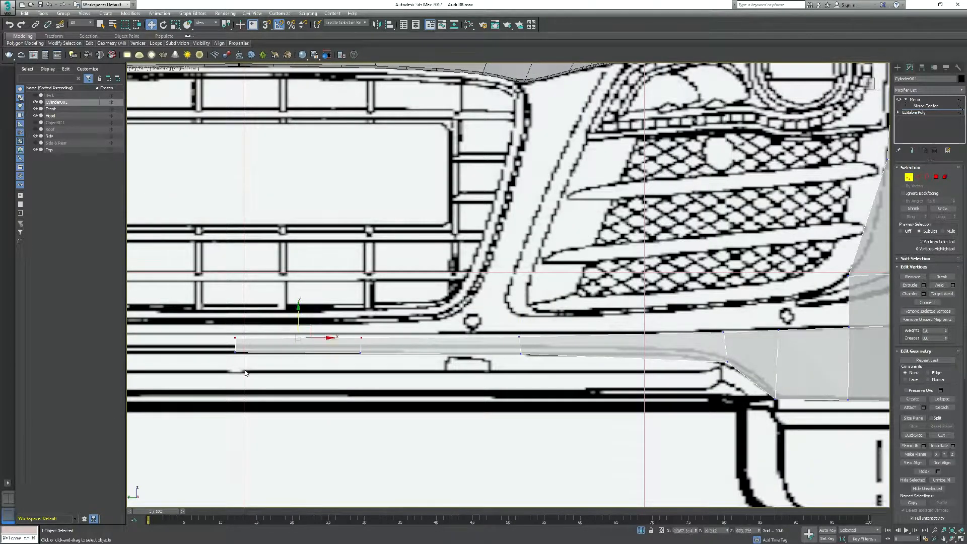
pyautogui.click(348, 359)
# Move the bumper's upper-edge vertices to meet the hood's lower edge beside the headlight and wheel arch
pyautogui.scroll(-8, 349, 358)
pyautogui.scroll(8, 438, 348)
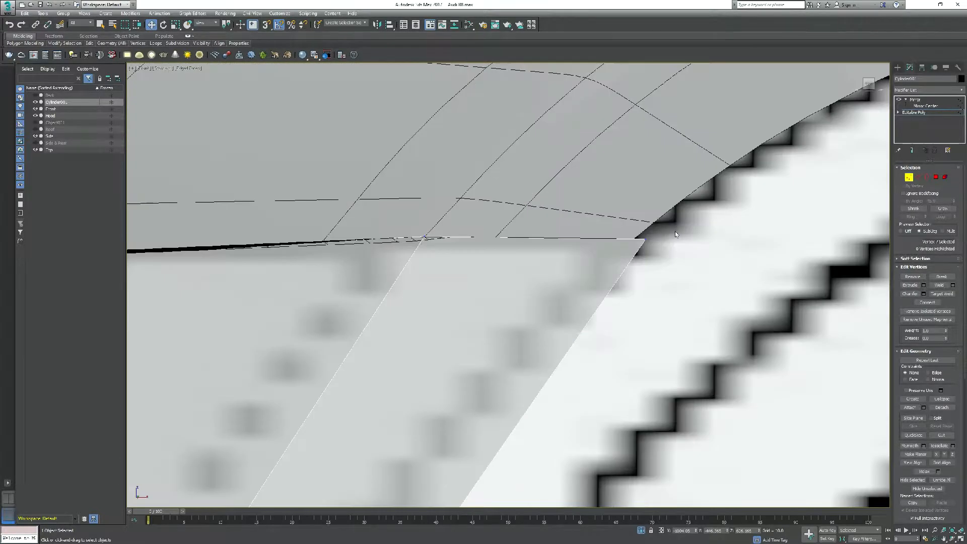
pyautogui.moveTo(677, 240); pyautogui.dragTo(665, 241)
pyautogui.moveTo(634, 211); pyautogui.dragTo(633, 213)
pyautogui.moveTo(425, 206); pyautogui.dragTo(424, 207)
pyautogui.scroll(-5, 595, 253)
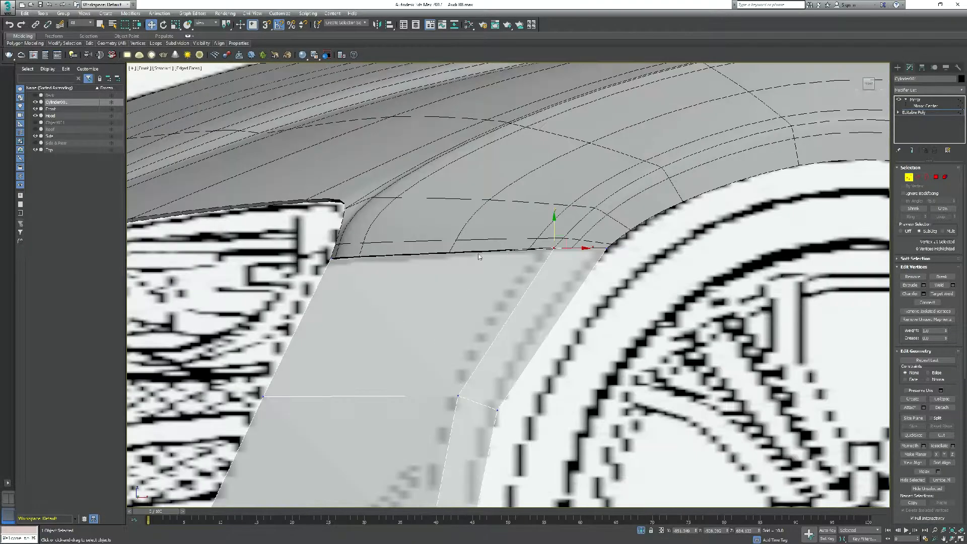
pyautogui.scroll(7, 342, 259)
pyautogui.moveTo(319, 210); pyautogui.dragTo(322, 214)
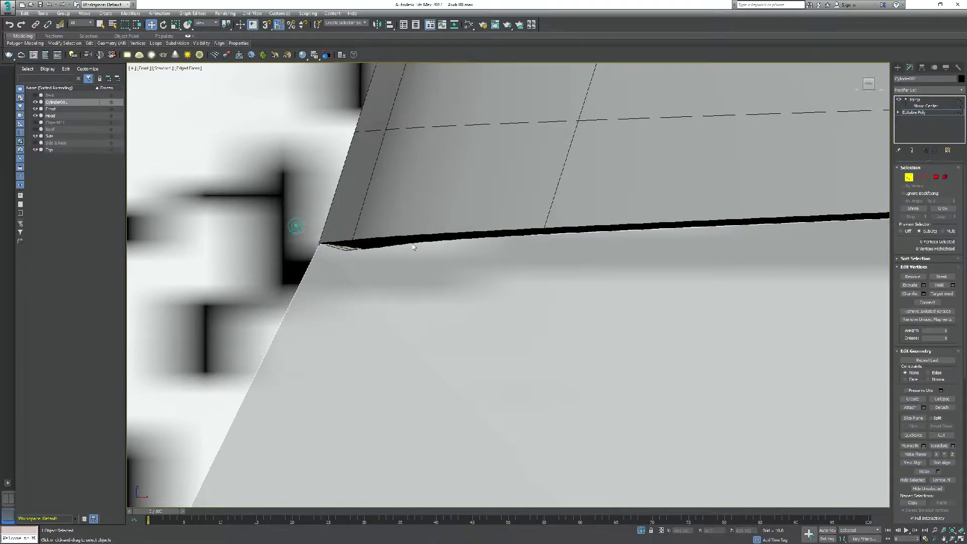
# Compare the bumper's vertices with the blueprints in side-by-side top and front views
pyautogui.scroll(-6, 394, 247)
pyautogui.scroll(8, 425, 334)
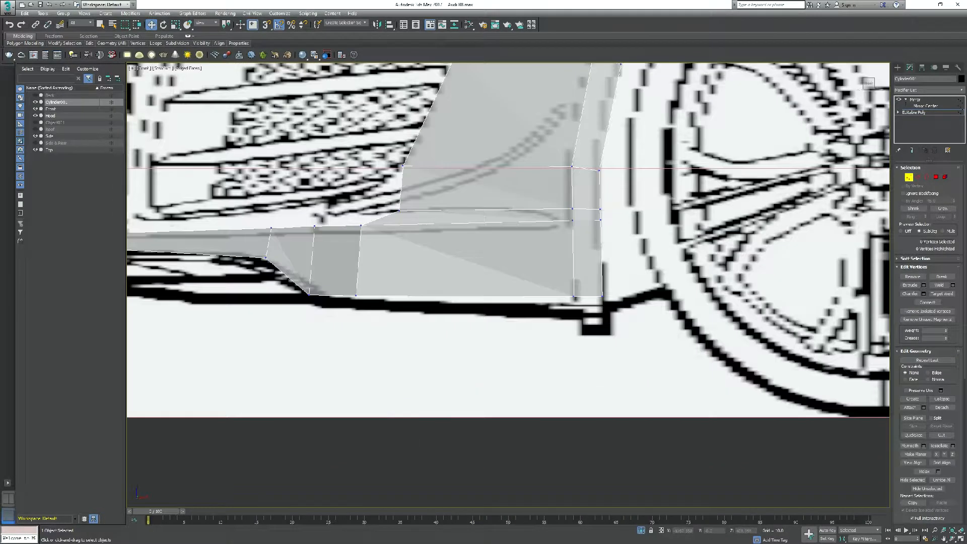
pyautogui.click(8, 498)
pyautogui.scroll(-8, 674, 403)
pyautogui.moveTo(650, 484); pyautogui.dragTo(652, 444, button='middle')
pyautogui.scroll(8, 654, 423)
pyautogui.scroll(-4, 770, 362)
pyautogui.scroll(3, 727, 344)
pyautogui.scroll(4, 423, 459)
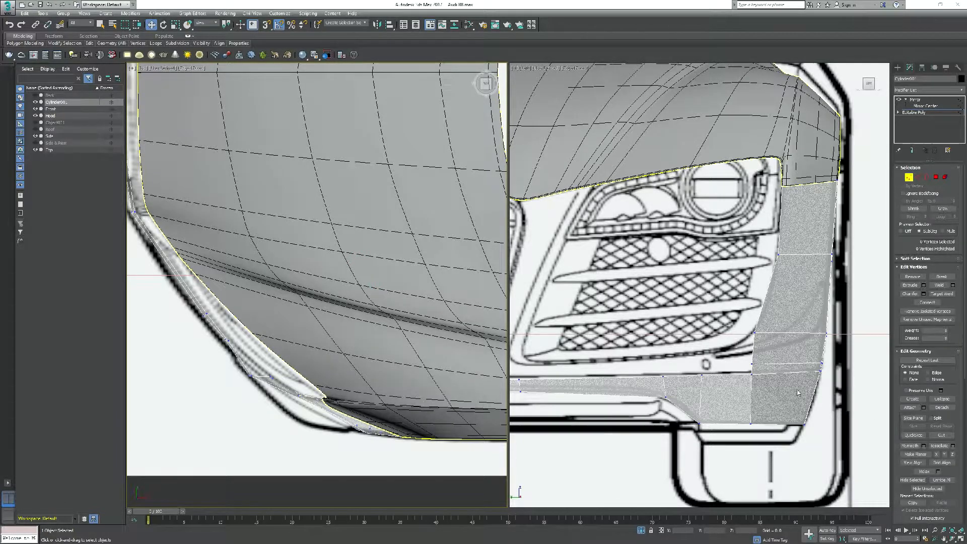
# Connect the two long side edges of the strip between grille and headlight with 2 segments
pyautogui.scroll(-3, 343, 453)
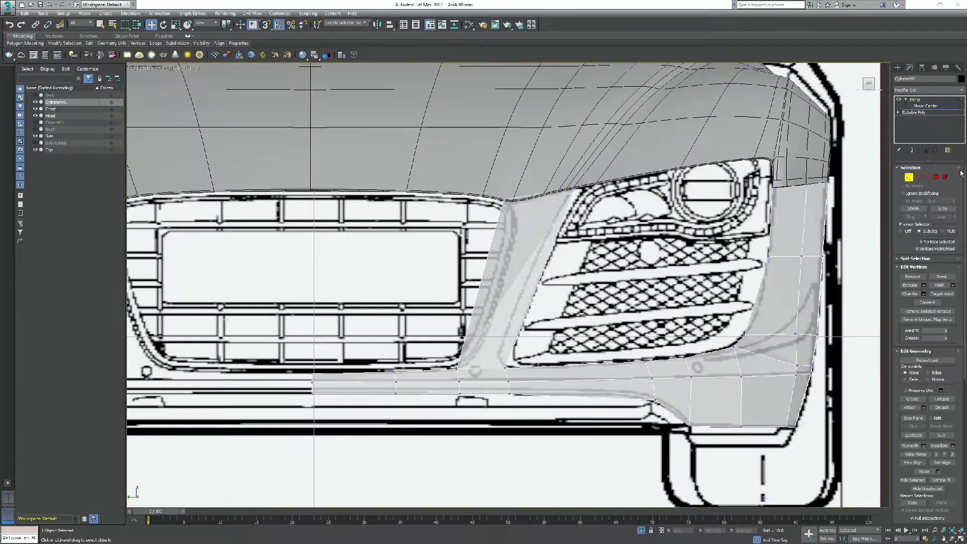
pyautogui.press('2')
pyautogui.moveTo(559, 282); pyautogui.dragTo(440, 261)
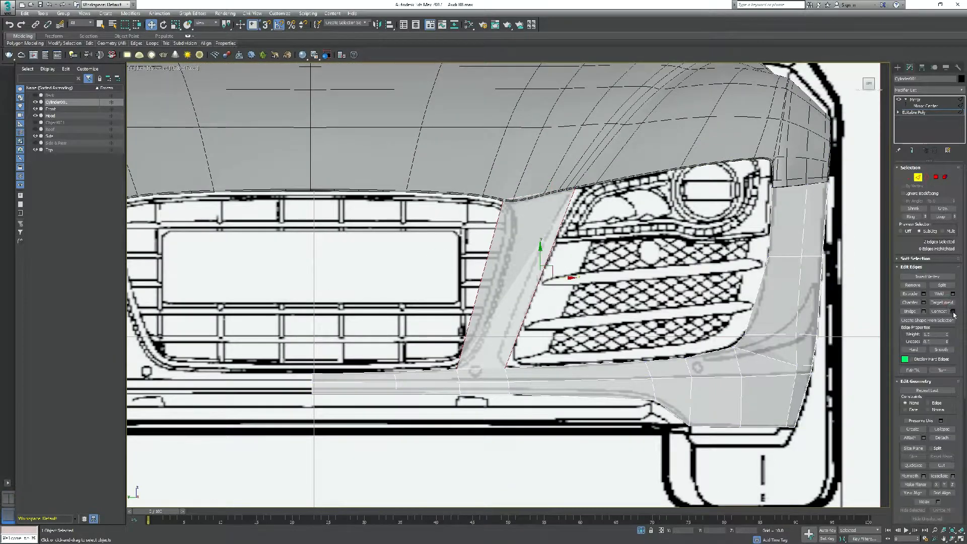
pyautogui.click(953, 311)
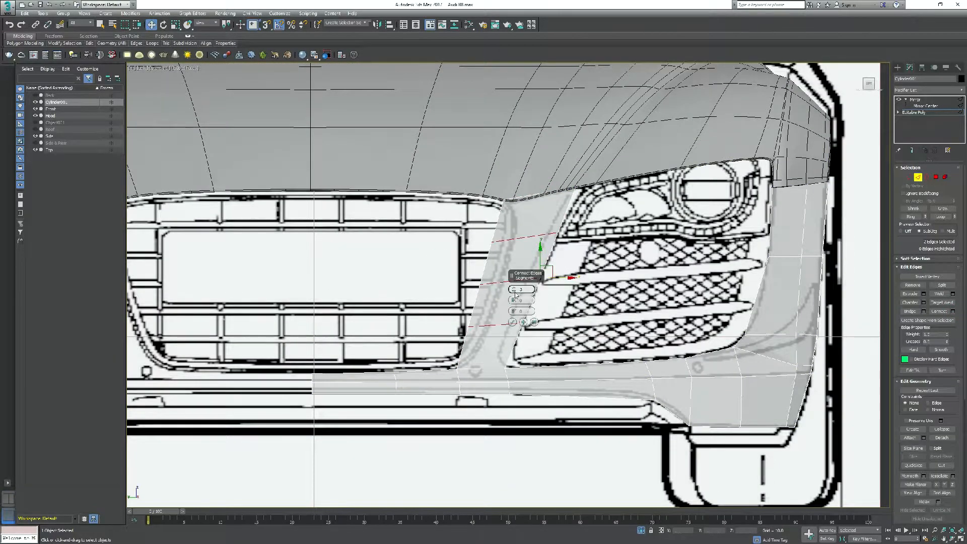
pyautogui.click(512, 322)
# Insert an additional edge loop across the strip between the grille and headlight
pyautogui.moveTo(90, 44)
pyautogui.click(152, 65)
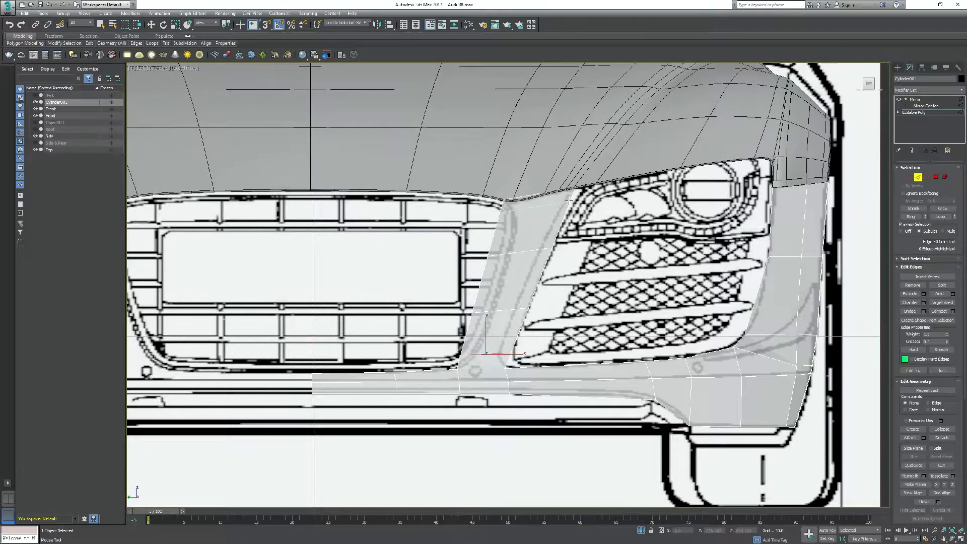
pyautogui.moveTo(569, 200); pyautogui.dragTo(527, 220, button='middle')
pyautogui.rightClick(527, 220)
# Shift the lower and middle vertices of the grille-side strip sideways to follow the grille and air-intake outlines
pyautogui.click(908, 177)
pyautogui.scroll(4, 428, 383)
pyautogui.click(409, 365)
pyautogui.moveTo(442, 365); pyautogui.dragTo(468, 365)
pyautogui.moveTo(538, 363); pyautogui.dragTo(516, 363)
pyautogui.moveTo(461, 280); pyautogui.dragTo(501, 281)
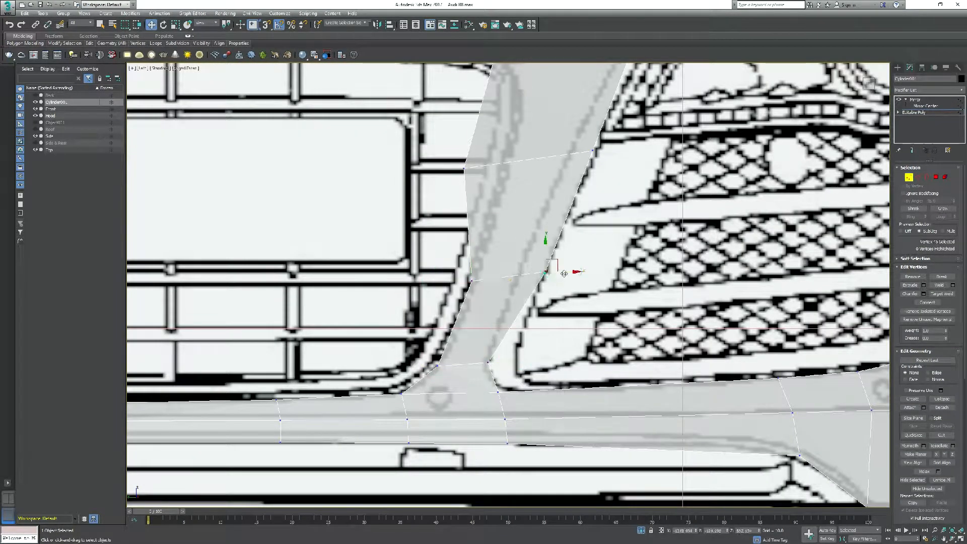
pyautogui.moveTo(576, 271); pyautogui.dragTo(554, 271)
# Adjust the remaining upper vertices of the grille-side strip to match the front blueprint
pyautogui.click(451, 264)
pyautogui.moveTo(485, 266); pyautogui.dragTo(516, 266)
pyautogui.click(541, 251)
pyautogui.moveTo(577, 252); pyautogui.dragTo(562, 252)
pyautogui.scroll(3, 524, 179)
pyautogui.moveTo(523, 178); pyautogui.dragTo(524, 242, button='middle')
# Insert two more edge loops through the strip between the grille and headlight
pyautogui.moveTo(90, 44)
pyautogui.click(152, 65)
pyautogui.click(569, 237)
pyautogui.click(559, 194)
# Move the new loop vertices of the grille-side strip to smooth its outline along the blueprint
pyautogui.click(151, 24)
pyautogui.click(558, 190)
pyautogui.moveTo(558, 161); pyautogui.dragTo(558, 162)
pyautogui.moveTo(501, 258); pyautogui.dragTo(510, 259)
pyautogui.click(570, 237)
pyautogui.moveTo(599, 236); pyautogui.dragTo(594, 236)
pyautogui.click(488, 253)
pyautogui.moveTo(517, 253); pyautogui.dragTo(524, 253)
pyautogui.click(538, 244)
# Shift the strip's vertex rows in the side view to follow the car's nose profile
pyautogui.moveTo(473, 403); pyautogui.dragTo(489, 262, button='middle')
pyautogui.scroll(2, 455, 376)
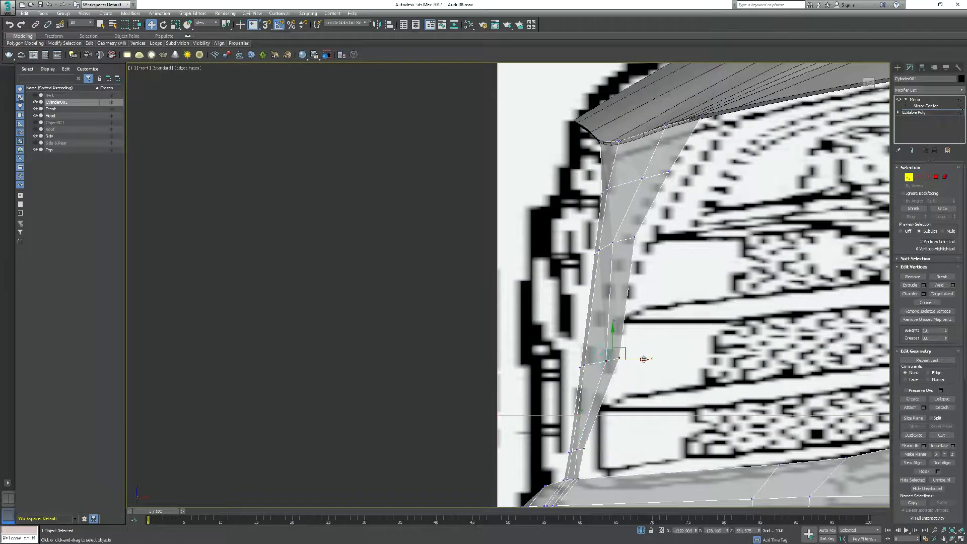
pyautogui.moveTo(643, 360); pyautogui.dragTo(628, 361)
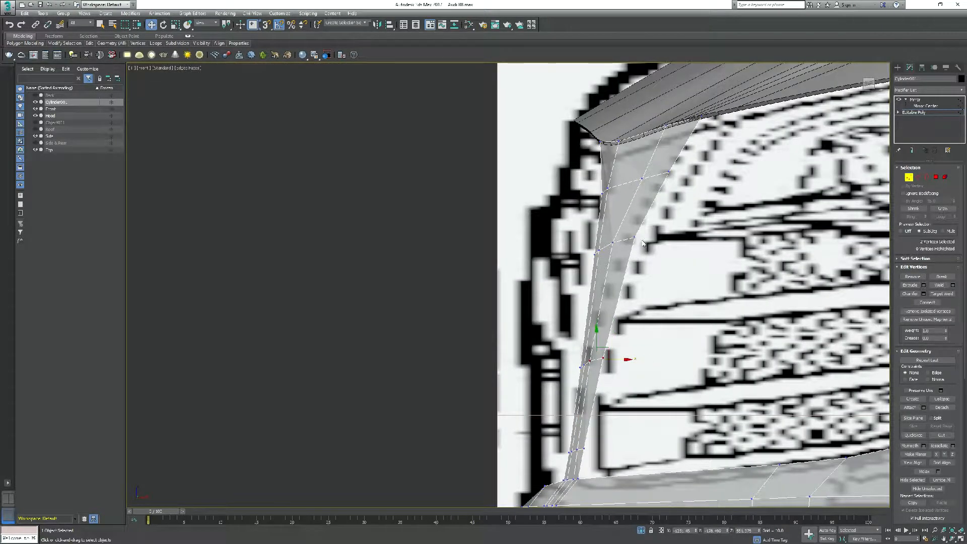
pyautogui.moveTo(630, 359); pyautogui.dragTo(614, 356)
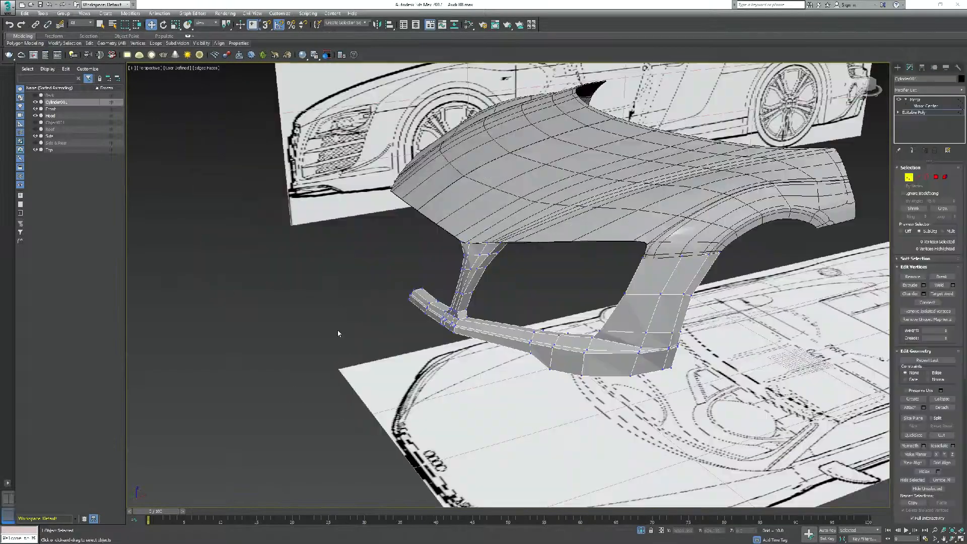
pyautogui.keyDown('alt'); pyautogui.moveTo(337, 333); pyautogui.dragTo(485, 197, button='middle'); pyautogui.keyUp('alt')
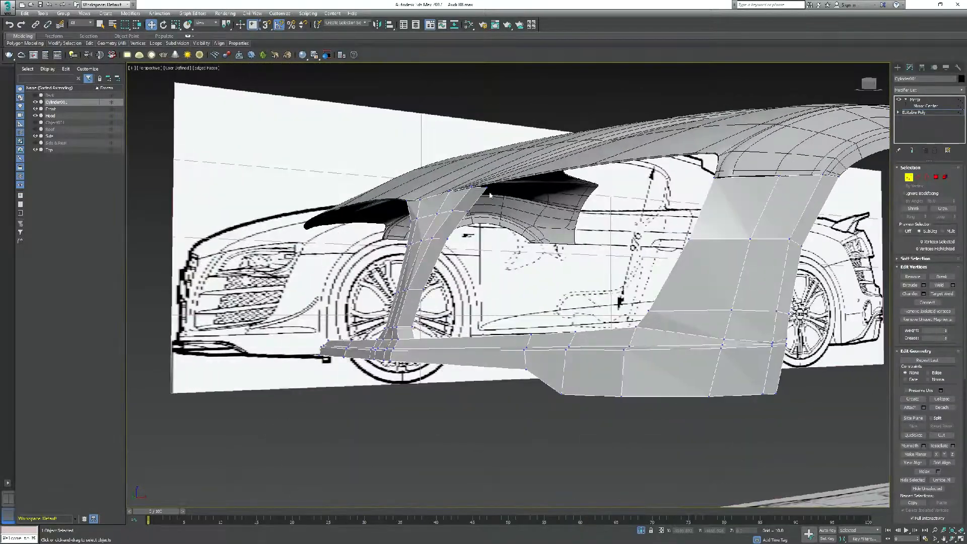
# Move the headlight-side edge vertices of the grille-side strip onto the outline in the front blueprint
pyautogui.click(451, 237)
pyautogui.moveTo(438, 253); pyautogui.dragTo(434, 253)
pyautogui.keyDown('alt'); pyautogui.moveTo(436, 257); pyautogui.dragTo(439, 326, button='middle'); pyautogui.keyUp('alt')
pyautogui.click(422, 322)
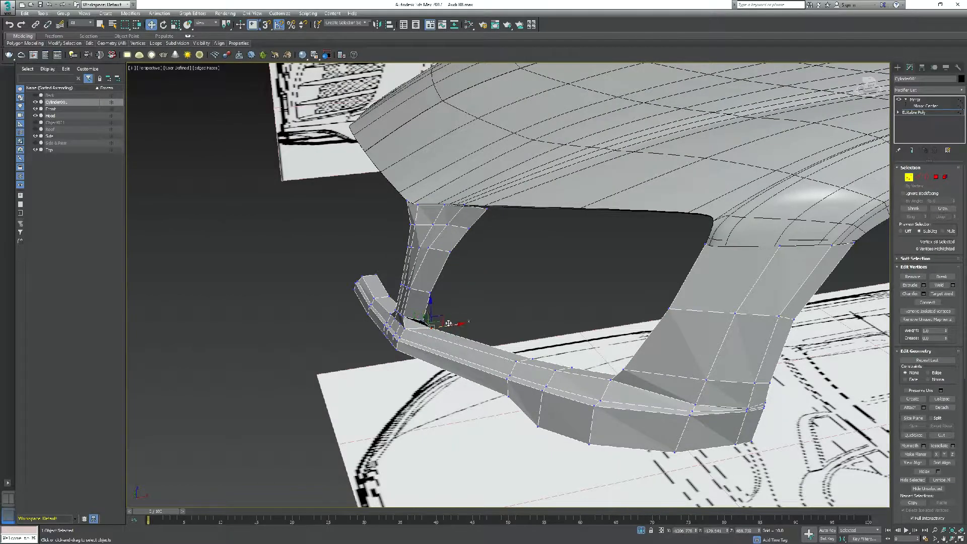
pyautogui.press('f')
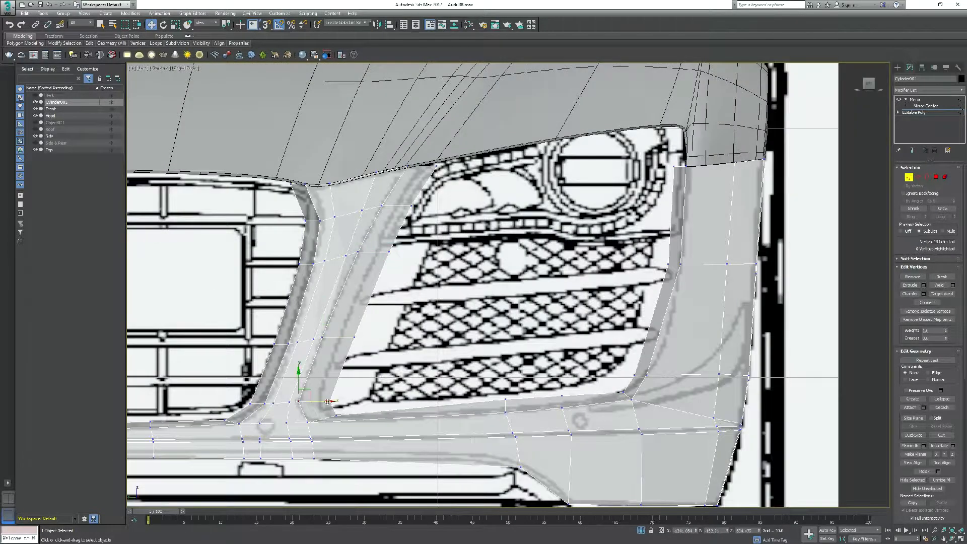
pyautogui.moveTo(411, 205); pyautogui.dragTo(398, 206)
pyautogui.moveTo(389, 252); pyautogui.dragTo(377, 252)
pyautogui.moveTo(354, 337); pyautogui.dragTo(341, 337)
pyautogui.moveTo(329, 401)
pyautogui.mouseDown()
pyautogui.moveTo(321, 401)
pyautogui.moveTo(328, 415)
pyautogui.mouseUp()
# Align the vertices along the lower edge of the headlight vent opening and the grille's lower corner with the front blueprint
pyautogui.moveTo(505, 400); pyautogui.dragTo(505, 407)
pyautogui.moveTo(562, 395); pyautogui.dragTo(561, 402)
pyautogui.click(631, 399)
pyautogui.moveTo(643, 390); pyautogui.dragTo(636, 385)
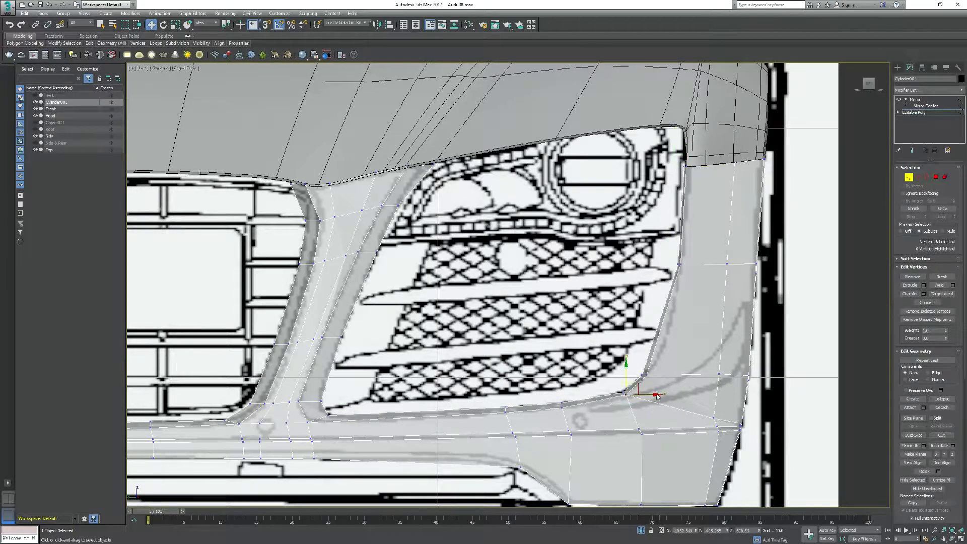
pyautogui.scroll(-3, 307, 395)
pyautogui.scroll(3, 395, 387)
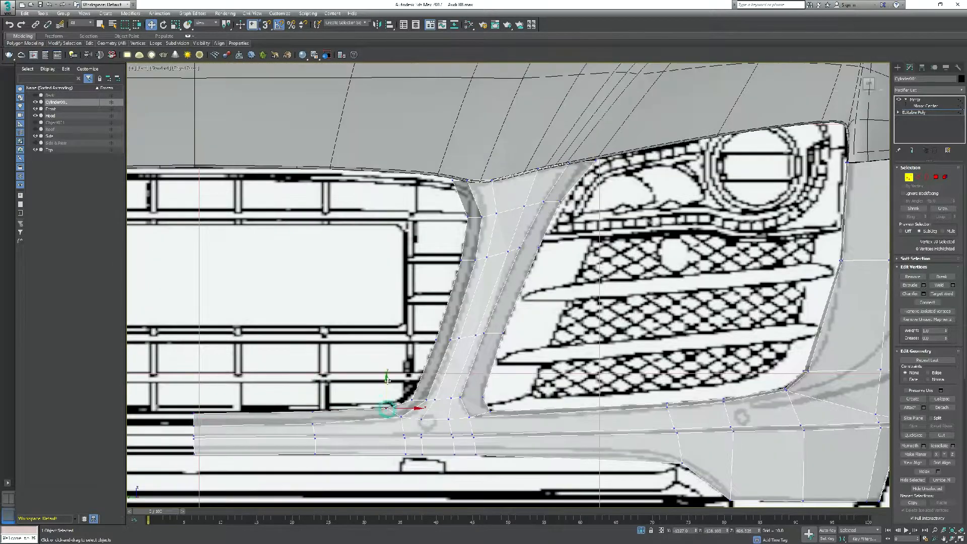
# Adjust the grille-side strip's vertex pairs in the side view, working in the four-viewport layout
pyautogui.click(468, 180)
pyautogui.hotkey('alt', 'w')
pyautogui.scroll(5, 662, 200)
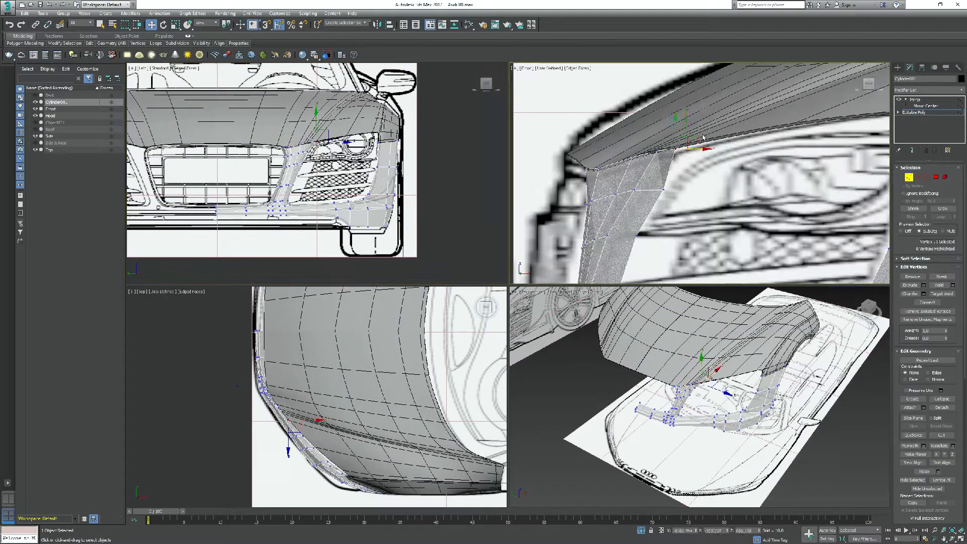
pyautogui.scroll(-5, 662, 201)
pyautogui.click(691, 183)
pyautogui.scroll(6, 694, 186)
pyautogui.scroll(7, 295, 193)
pyautogui.moveTo(272, 183); pyautogui.dragTo(302, 201)
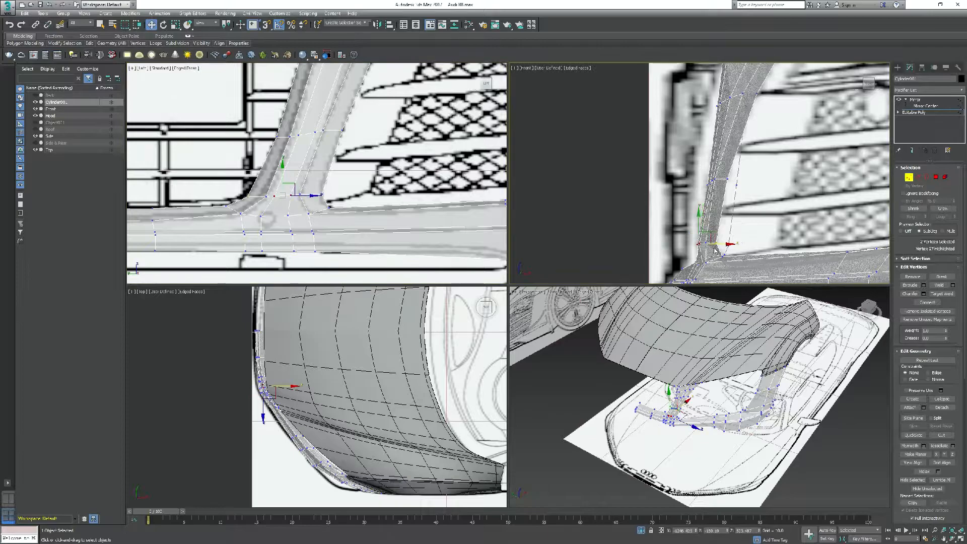
pyautogui.scroll(-2, 705, 202)
pyautogui.scroll(-2, 307, 201)
pyautogui.moveTo(305, 160); pyautogui.dragTo(324, 173)
pyautogui.moveTo(728, 204); pyautogui.dragTo(727, 204)
# Examine the grille-side strip and bumper mesh from several angles against the hood
pyautogui.scroll(-2, 316, 173)
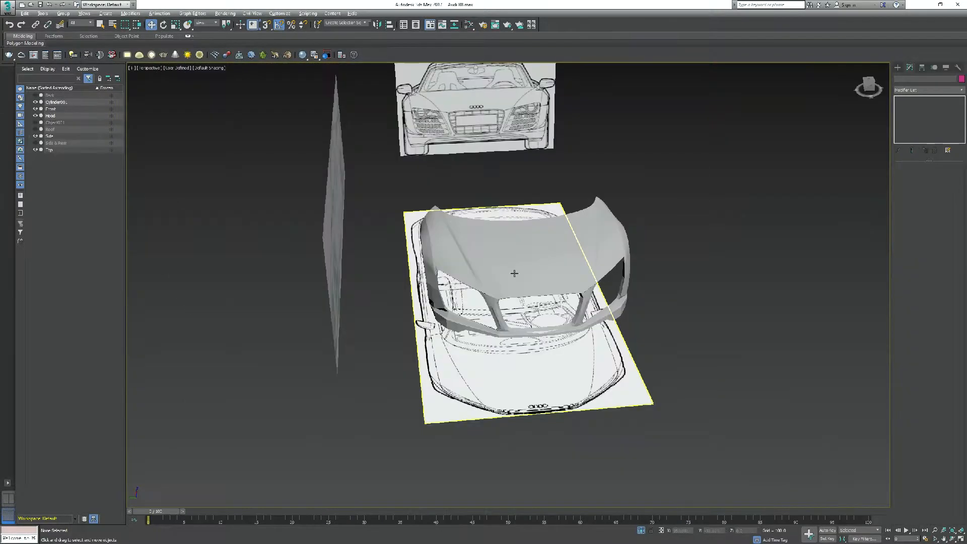
pyautogui.scroll(5, 513, 274)
pyautogui.keyDown('alt'); pyautogui.moveTo(644, 353); pyautogui.dragTo(459, 322, button='middle'); pyautogui.keyUp('alt')
pyautogui.scroll(-6, 571, 335)
pyautogui.scroll(5, 553, 346)
pyautogui.scroll(5, 582, 323)
pyautogui.scroll(-4, 603, 316)
pyautogui.scroll(-3, 438, 326)
pyautogui.scroll(3, 512, 315)
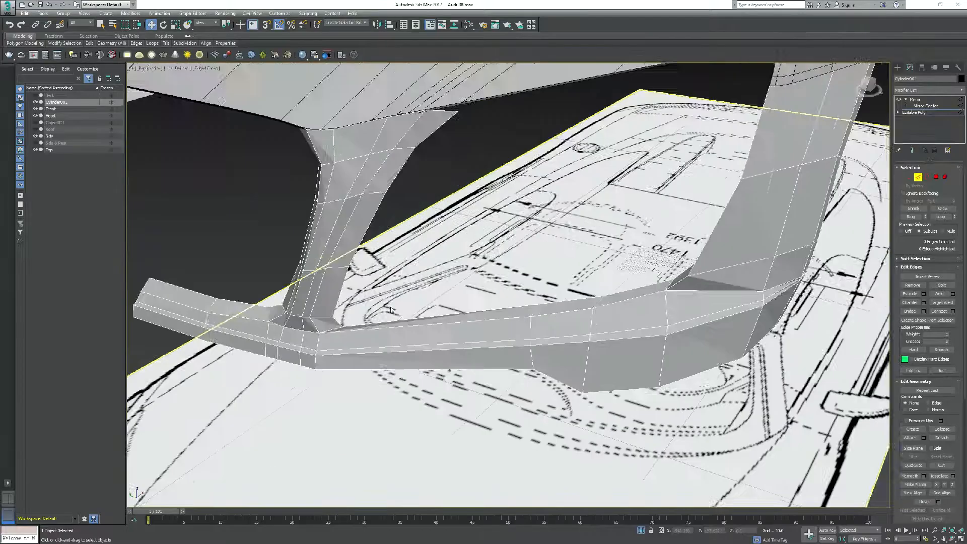
pyautogui.keyDown('alt'); pyautogui.moveTo(483, 282); pyautogui.dragTo(468, 76, button='middle'); pyautogui.keyUp('alt')
pyautogui.moveTo(172, 372); pyautogui.dragTo(856, 347)
pyautogui.keyDown('alt'); pyautogui.moveTo(453, 202); pyautogui.dragTo(607, 186, button='middle'); pyautogui.keyUp('alt')
pyautogui.keyDown('alt'); pyautogui.moveTo(491, 176); pyautogui.dragTo(515, 194, button='middle'); pyautogui.keyUp('alt')
pyautogui.scroll(-5, 504, 191)
# Align the bumper's upper vertices beside the headlight and at the top of the grille-side strip with the hood's edge
pyautogui.press('f')
pyautogui.click(575, 200)
pyautogui.scroll(-5, 575, 200)
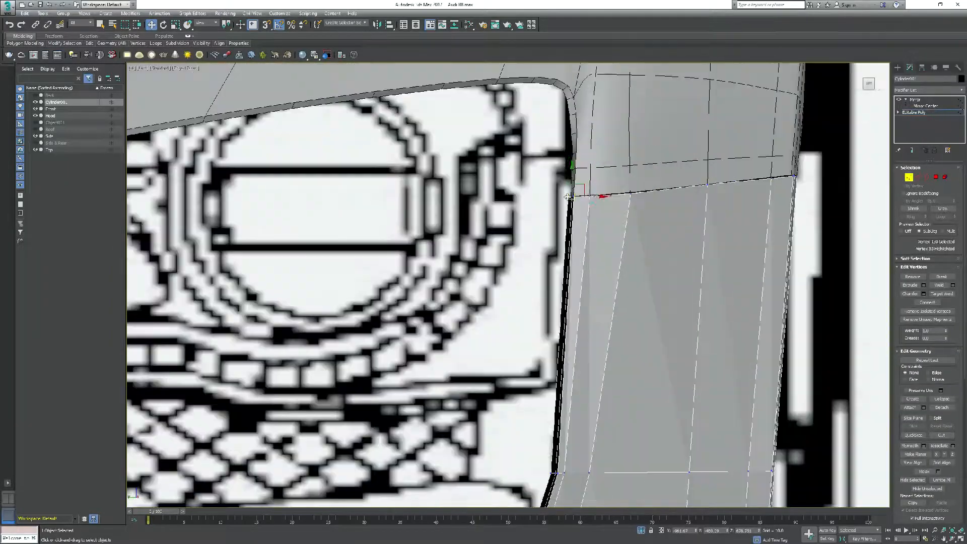
pyautogui.click(555, 417)
pyautogui.scroll(6, 413, 316)
pyautogui.click(570, 278)
pyautogui.moveTo(573, 247); pyautogui.dragTo(573, 238)
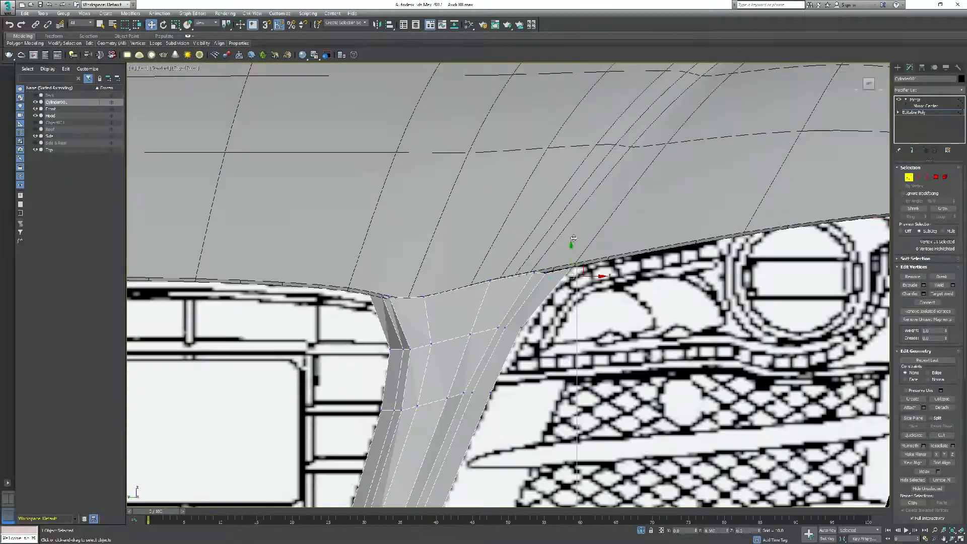
pyautogui.scroll(-8, 381, 297)
pyautogui.scroll(5, 332, 363)
pyautogui.scroll(2, 654, 403)
pyautogui.click(584, 390)
pyautogui.scroll(-8, 549, 388)
pyautogui.scroll(6, 504, 302)
pyautogui.scroll(-4, 608, 297)
# Apply a TurboSmooth modifier to the bumper beneath its Mirror modifier and inspect the smoothed body without edges
pyautogui.press('p')
pyautogui.click(926, 90)
pyautogui.scroll(-5, 925, 327)
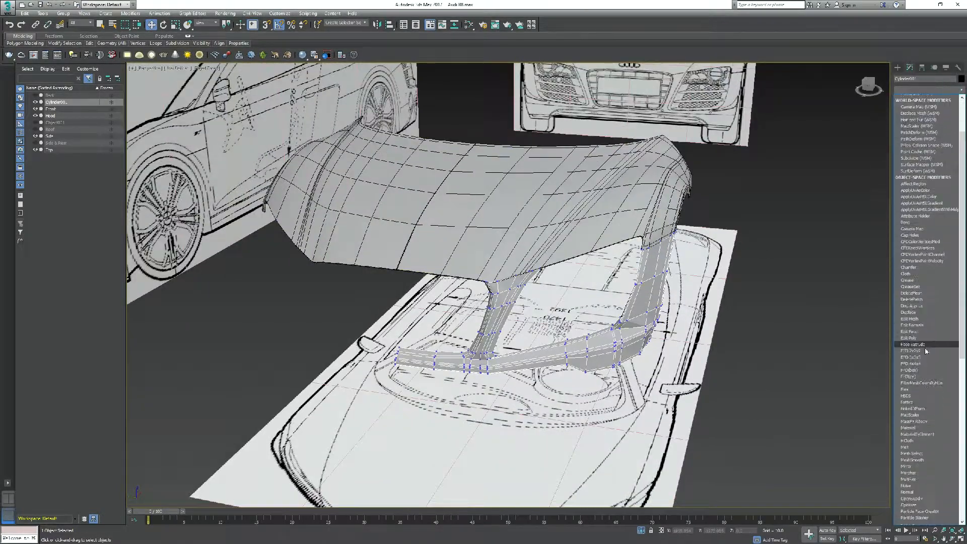
pyautogui.click(912, 456)
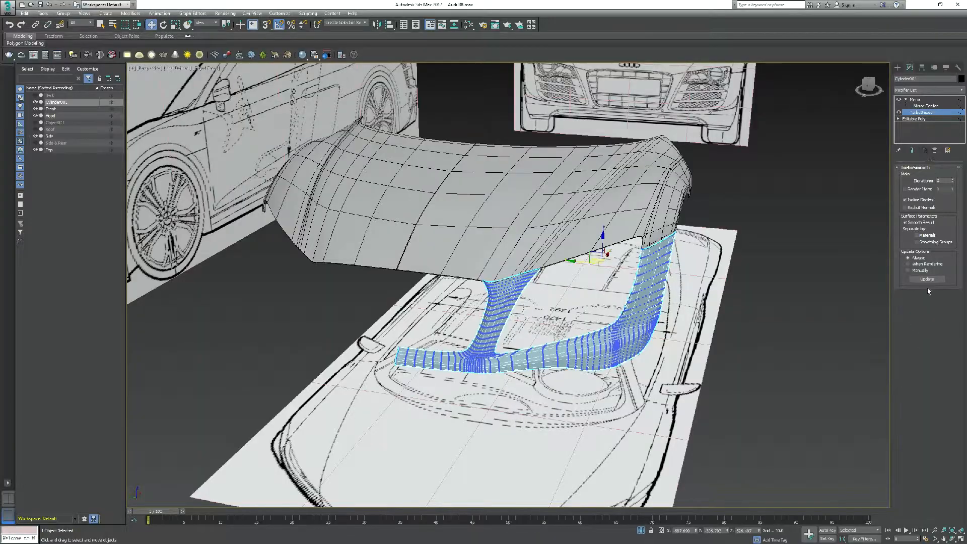
pyautogui.click(790, 297)
pyautogui.moveTo(621, 297)
pyautogui.keyDown('alt'); pyautogui.mouseDown(button='middle')
pyautogui.moveTo(589, 288)
pyautogui.moveTo(638, 300)
pyautogui.moveTo(546, 226)
pyautogui.moveTo(505, 287)
pyautogui.moveTo(604, 267)
pyautogui.moveTo(606, 252)
pyautogui.moveTo(624, 270)
pyautogui.moveTo(552, 276)
pyautogui.mouseUp(button='middle'); pyautogui.keyUp('alt')
pyautogui.press('F4')
pyautogui.scroll(4, 647, 257)
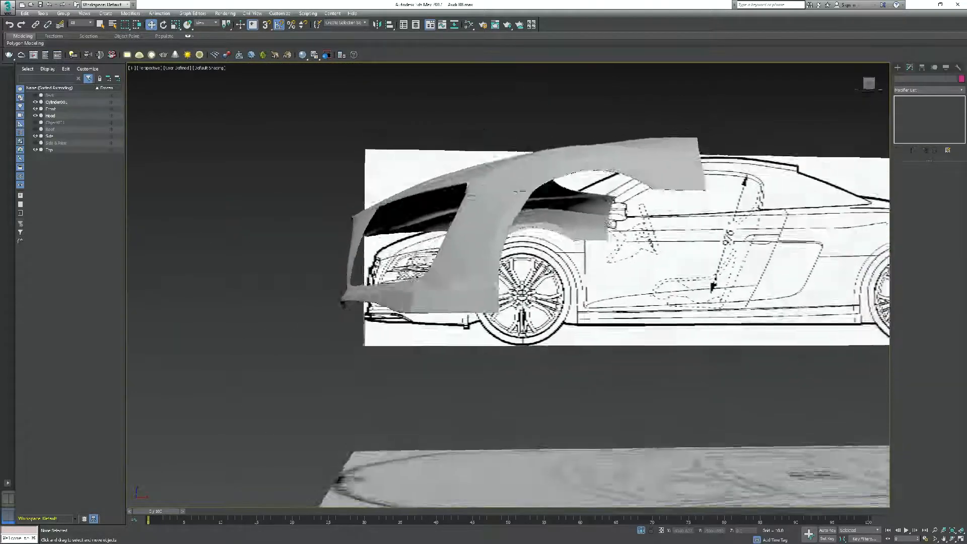
# Adjust the bumper's upper vertex row between the headlight and the front wheel arch in the side view
pyautogui.click(556, 240)
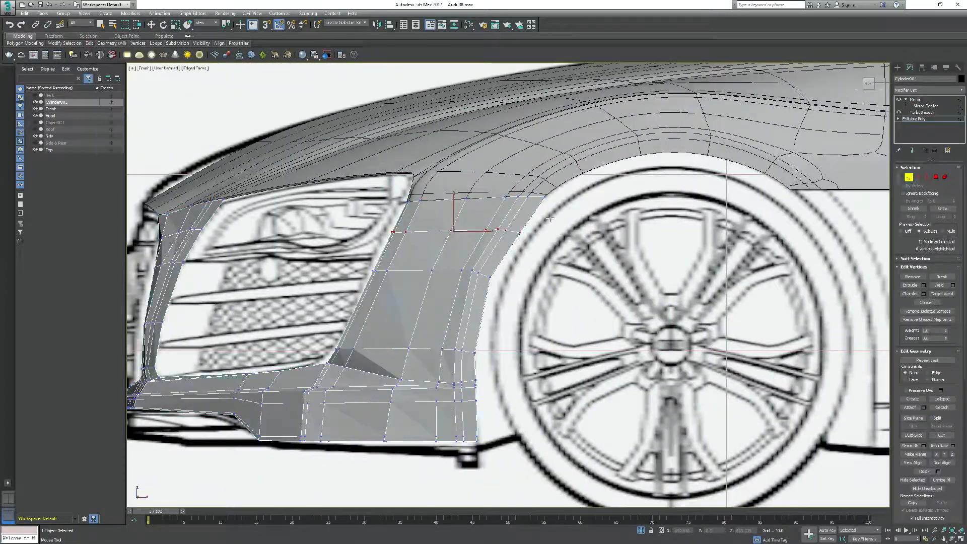
pyautogui.press('w')
pyautogui.click(519, 230)
pyautogui.moveTo(526, 246); pyautogui.dragTo(526, 253, button='middle')
pyautogui.click(536, 236)
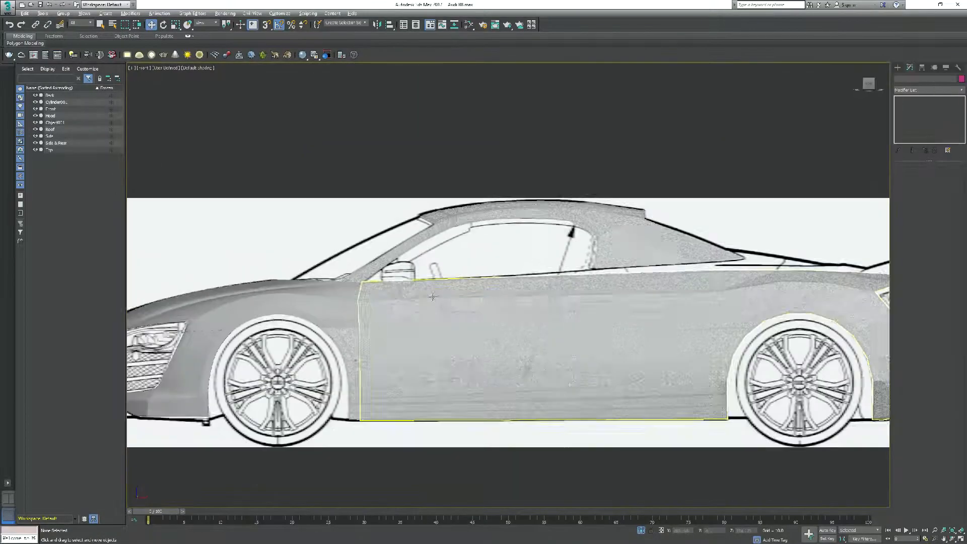
# Align the vertical vertex column behind the front wheel arch of the side panel with the blueprint's door line
pyautogui.moveTo(270, 315); pyautogui.dragTo(311, 311, button='middle')
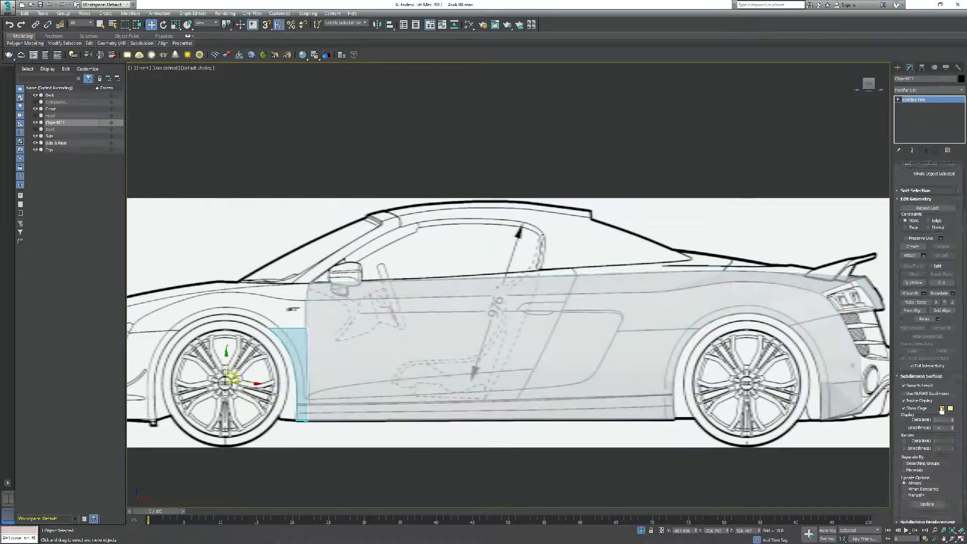
pyautogui.click(417, 476)
pyautogui.click(385, 365)
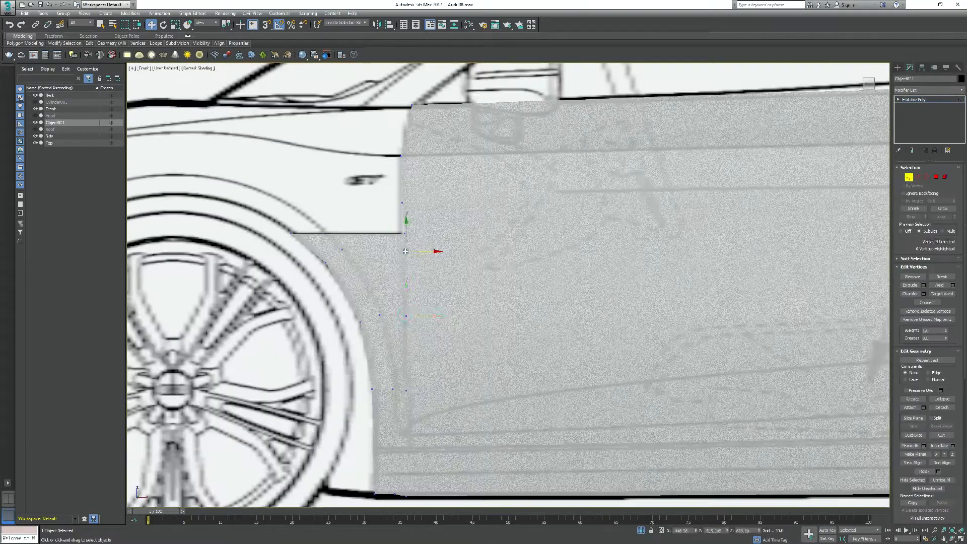
pyautogui.scroll(2, 484, 308)
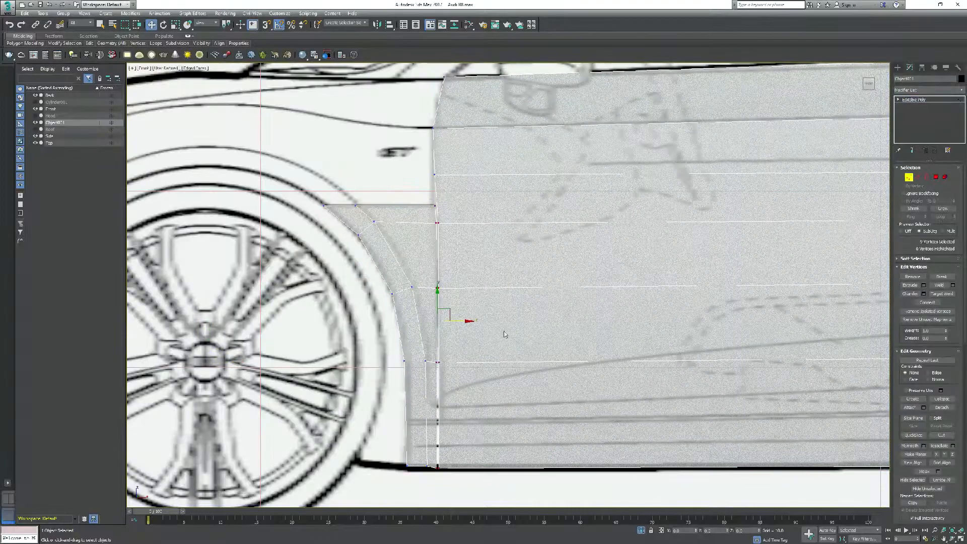
pyautogui.rightClick(509, 281)
pyautogui.click(524, 272)
pyautogui.scroll(-2, 467, 261)
pyautogui.moveTo(329, 234); pyautogui.dragTo(367, 478)
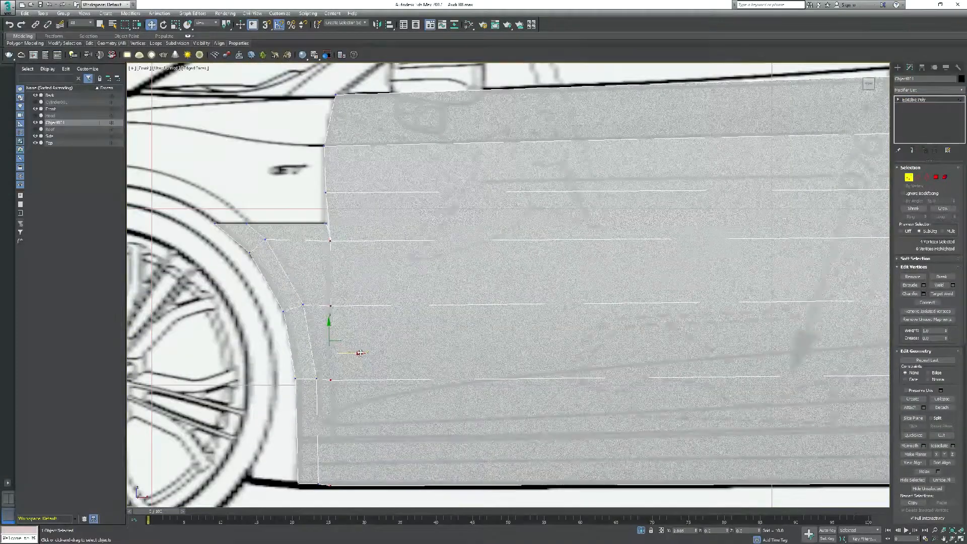
# Connect the long horizontal edges of the side panel's door section with three new vertical edge loops
pyautogui.scroll(-3, 575, 341)
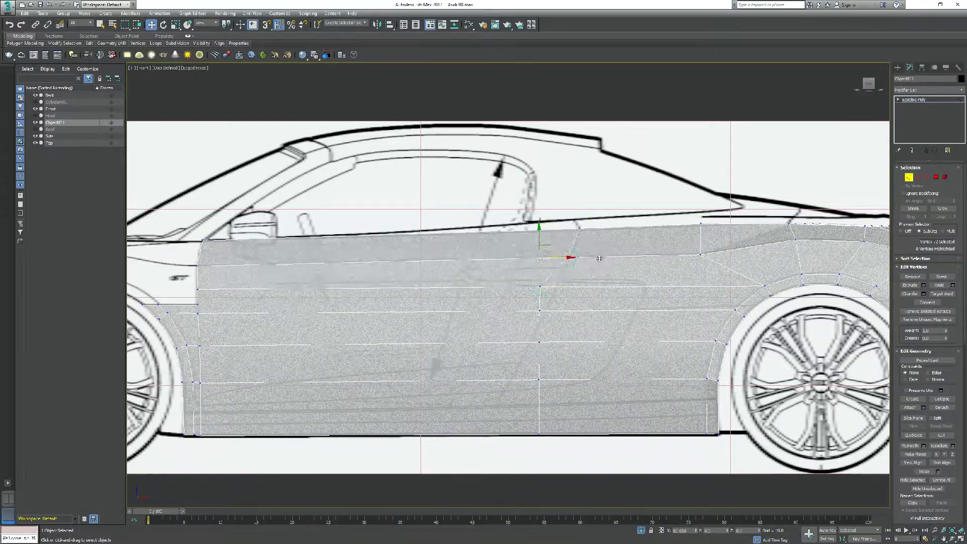
pyautogui.moveTo(435, 360); pyautogui.dragTo(438, 356, button='middle')
pyautogui.scroll(-3, 438, 356)
pyautogui.press('t')
pyautogui.scroll(2, 438, 356)
pyautogui.press('2')
pyautogui.moveTo(423, 317); pyautogui.dragTo(453, 403)
pyautogui.click(952, 312)
# Move the new loop vertices of the door section in the top view to follow the car's side outline
pyautogui.press('1')
pyautogui.scroll(2, 488, 329)
pyautogui.click(587, 283)
pyautogui.moveTo(487, 329); pyautogui.dragTo(549, 273, button='middle')
pyautogui.moveTo(629, 267); pyautogui.dragTo(478, 282, button='middle')
pyautogui.moveTo(479, 263); pyautogui.dragTo(479, 275)
pyautogui.moveTo(252, 371); pyautogui.dragTo(441, 284, button='middle')
pyautogui.click(416, 274)
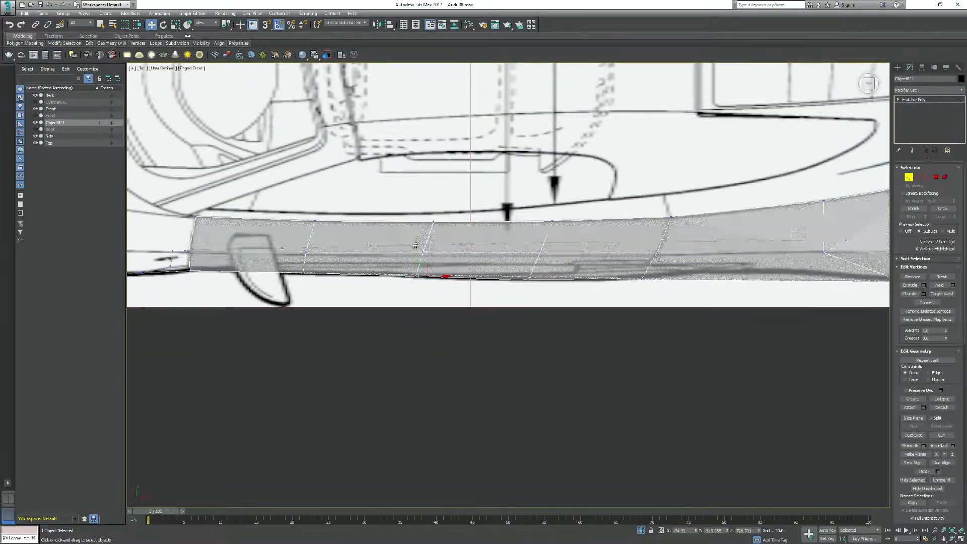
pyautogui.hotkey('alt', 'w')
pyautogui.hotkey('alt', 'w')
pyautogui.press('1')
pyautogui.scroll(-2, 557, 397)
pyautogui.click(621, 364)
pyautogui.rightClick(621, 364)
pyautogui.click(642, 335)
pyautogui.hotkey('alt', 'w')
pyautogui.hotkey('alt', 'w')
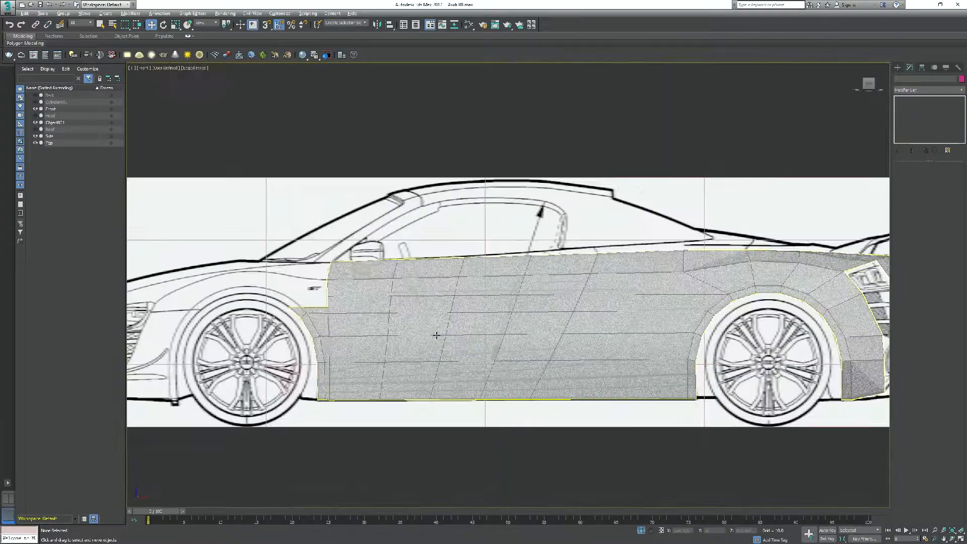
# Align the side panel's lower horizontal vertex row with the sill line in the side view
pyautogui.moveTo(414, 341); pyautogui.dragTo(356, 336, button='middle')
pyautogui.click(362, 322)
pyautogui.press('1')
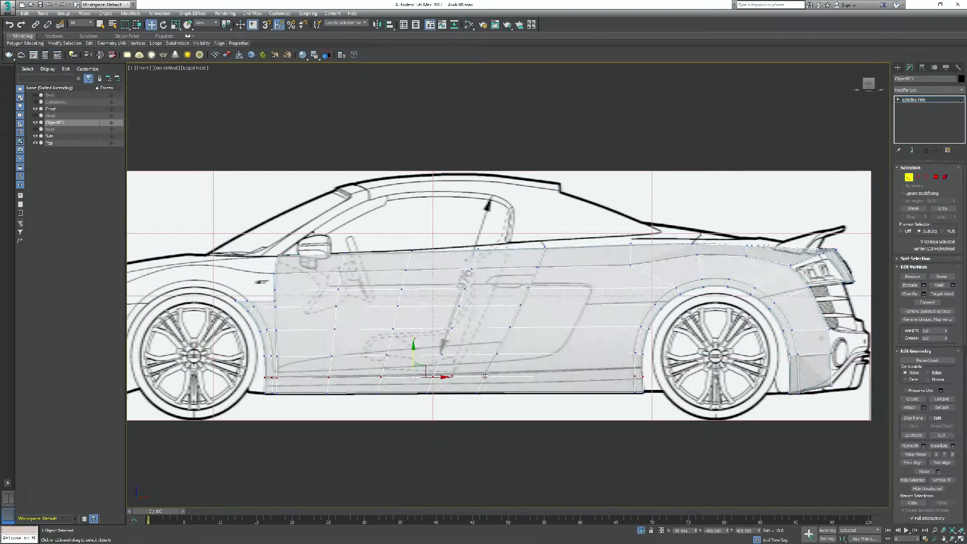
pyautogui.press('w')
pyautogui.click(503, 425)
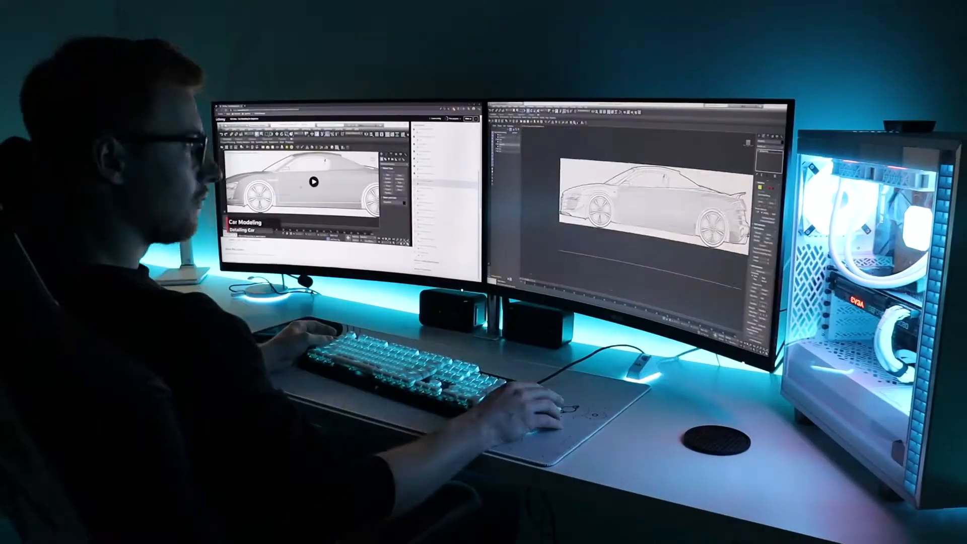
# Apply a TurboSmooth modifier with isoline display to the door
pyautogui.hotkey('alt', 'w')
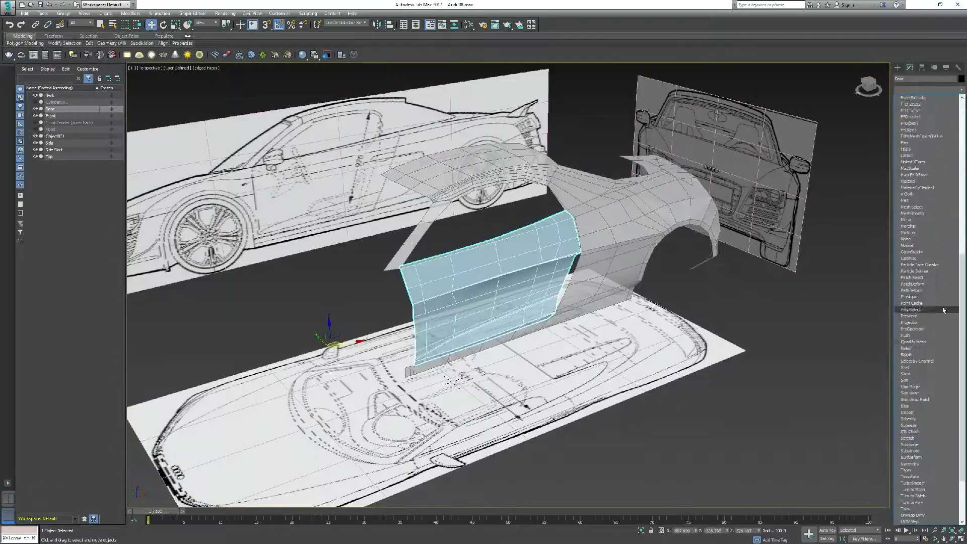
pyautogui.click(920, 482)
pyautogui.click(906, 198)
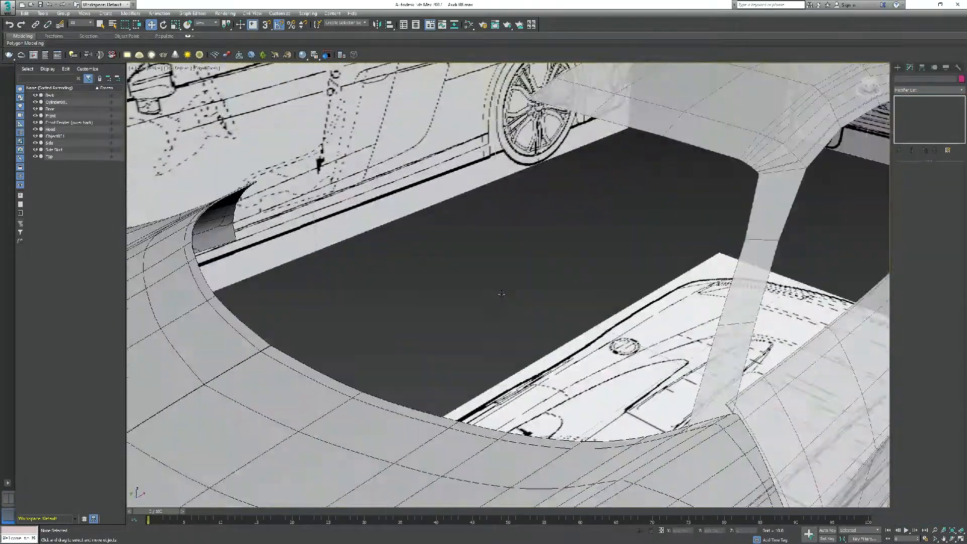
pyautogui.click(502, 296)
# Adjust the edge loop along the door's horizontal crease at the Edit Poly level
pyautogui.click(917, 106)
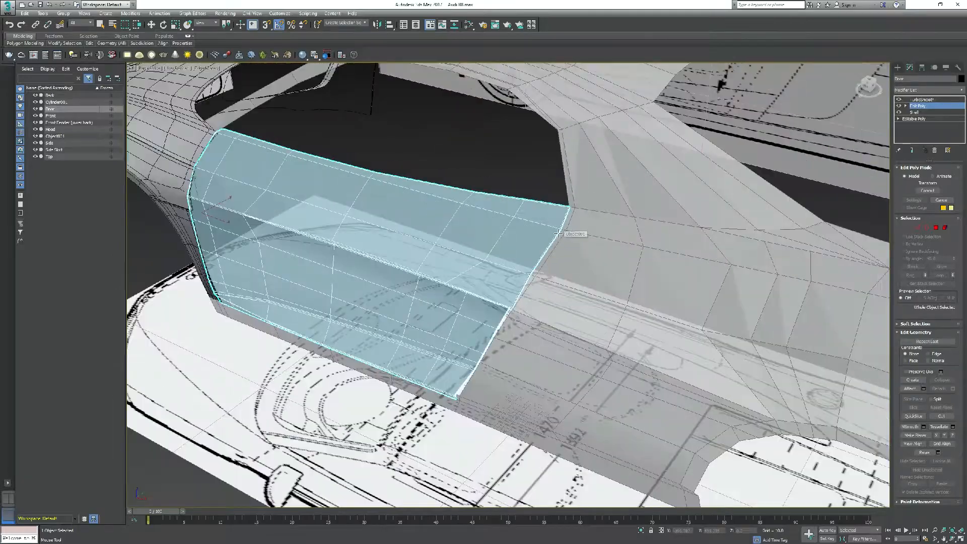
pyautogui.press('2')
pyautogui.doubleClick(557, 232)
pyautogui.scroll(2, 557, 233)
pyautogui.moveTo(282, 171); pyautogui.dragTo(554, 252, button='middle')
pyautogui.scroll(4, 353, 211)
pyautogui.keyDown('alt'); pyautogui.moveTo(342, 259); pyautogui.dragTo(277, 170, button='middle'); pyautogui.keyUp('alt')
pyautogui.scroll(-6, 336, 239)
pyautogui.scroll(6, 372, 268)
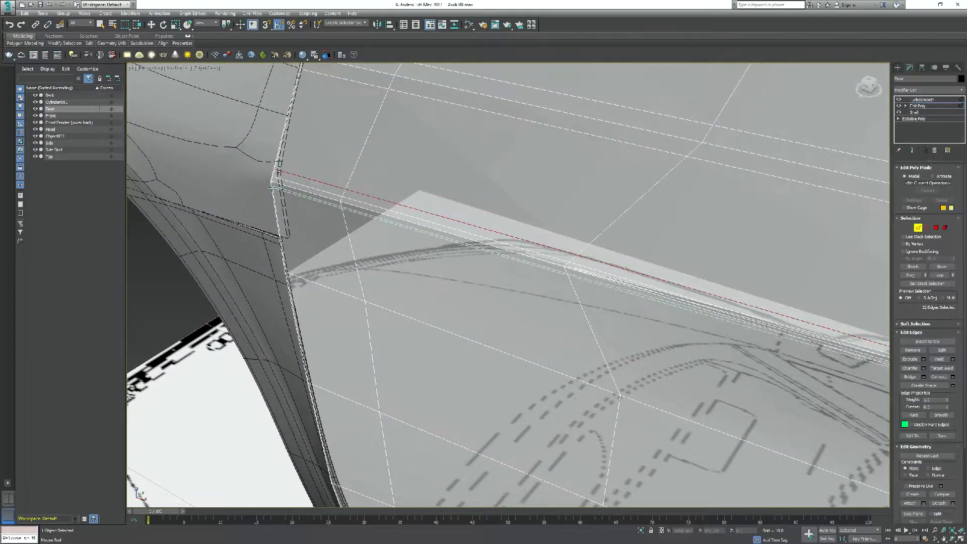
pyautogui.scroll(-6, 272, 188)
pyautogui.scroll(5, 464, 212)
pyautogui.scroll(-4, 464, 211)
pyautogui.keyDown('alt'); pyautogui.moveTo(464, 211); pyautogui.dragTo(533, 201, button='middle'); pyautogui.keyUp('alt')
# Move the vertices at the door's upper front corner to line up with the edge of the front fender
pyautogui.click(909, 227)
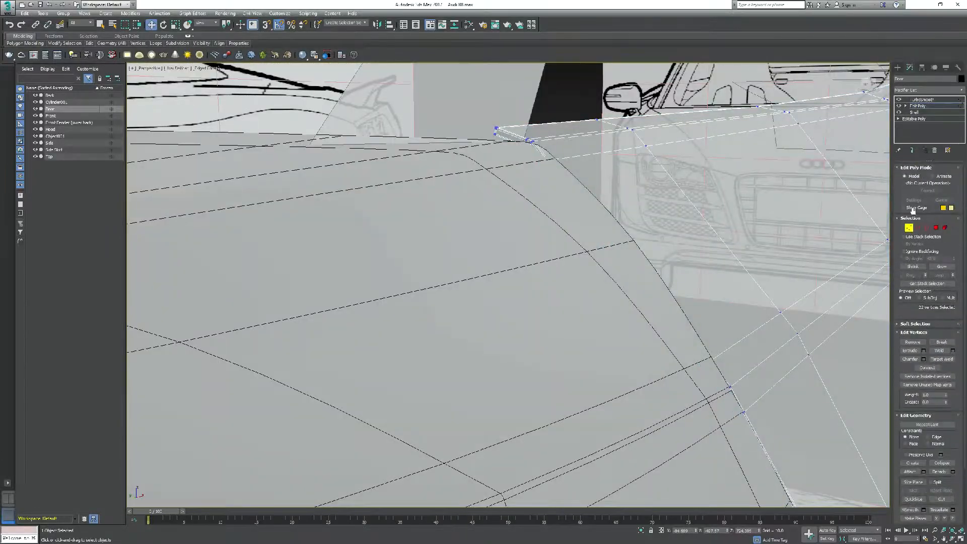
pyautogui.scroll(-4, 334, 275)
pyautogui.keyDown('alt'); pyautogui.moveTo(494, 252); pyautogui.dragTo(451, 231, button='middle'); pyautogui.keyUp('alt')
pyautogui.rightClick(451, 231)
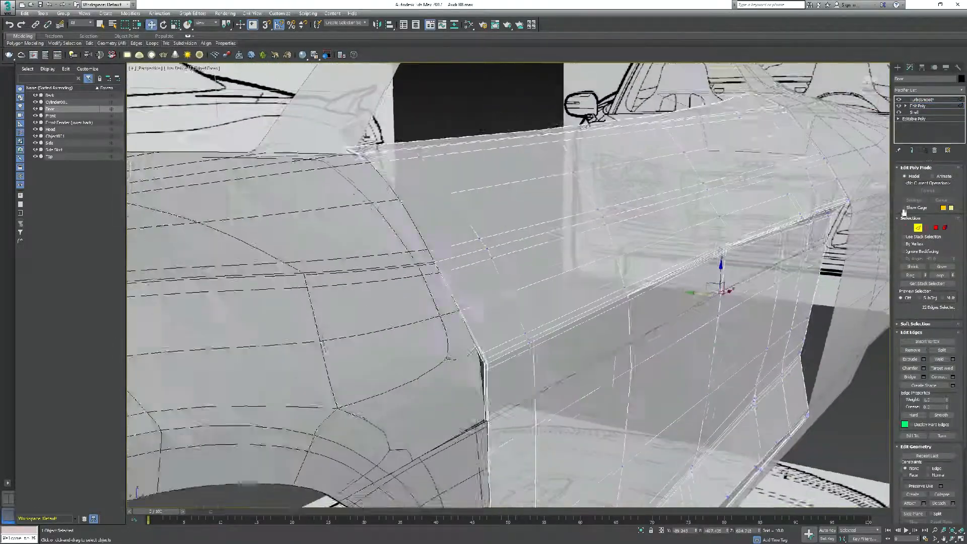
pyautogui.press('1')
pyautogui.moveTo(370, 194); pyautogui.dragTo(403, 222)
pyautogui.moveTo(406, 211); pyautogui.dragTo(409, 212)
pyautogui.keyDown('alt'); pyautogui.moveTo(410, 212); pyautogui.dragTo(433, 222, button='middle'); pyautogui.keyUp('alt')
pyautogui.moveTo(398, 206); pyautogui.dragTo(409, 208)
pyautogui.scroll(-5, 410, 208)
pyautogui.keyDown('alt'); pyautogui.moveTo(410, 208); pyautogui.dragTo(453, 221, button='middle'); pyautogui.keyUp('alt')
# Examine the shaded car body without edges from several angles, checking how the door fits the surrounding panels
pyautogui.press('1')
pyautogui.scroll(-6, 509, 251)
pyautogui.click(573, 282)
pyautogui.press('F4')
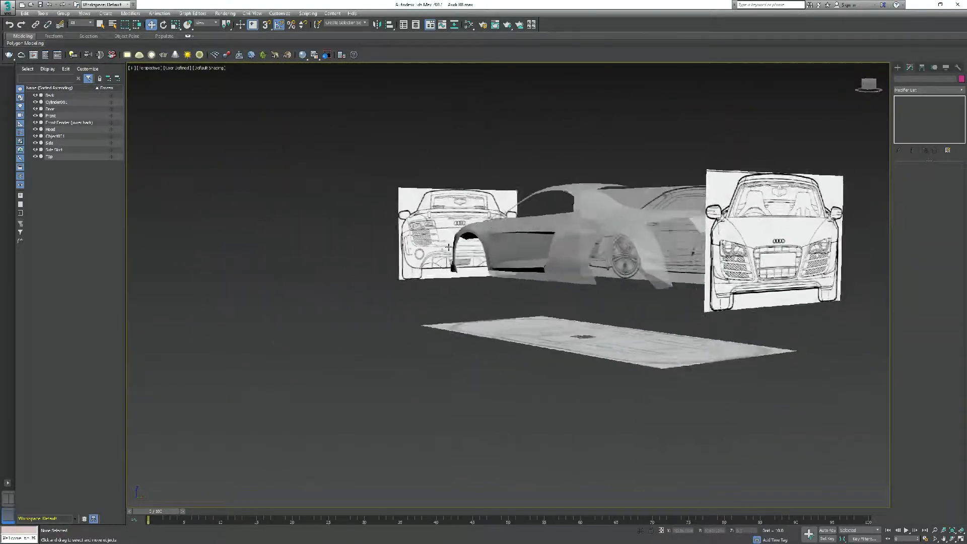
pyautogui.keyDown('alt'); pyautogui.moveTo(559, 270); pyautogui.dragTo(560, 309, button='middle'); pyautogui.keyUp('alt')
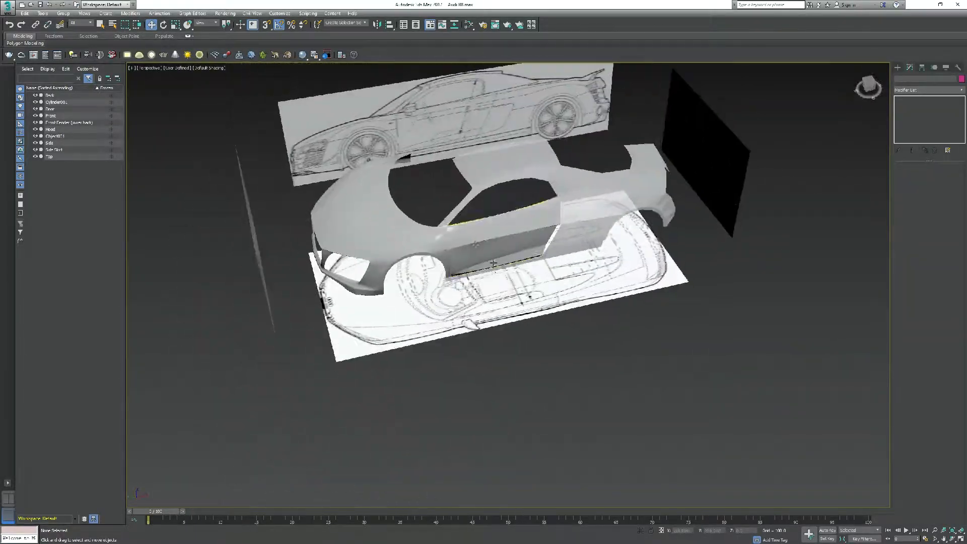
pyautogui.scroll(5, 503, 272)
pyautogui.scroll(-5, 502, 272)
pyautogui.moveTo(502, 272)
pyautogui.keyDown('alt'); pyautogui.mouseDown(button='middle')
pyautogui.moveTo(564, 291)
pyautogui.moveTo(563, 312)
pyautogui.moveTo(552, 325)
pyautogui.moveTo(468, 333)
pyautogui.moveTo(465, 315)
pyautogui.moveTo(403, 352)
pyautogui.moveTo(443, 352)
pyautogui.mouseUp(button='middle'); pyautogui.keyUp('alt')
# Open the side skirt for vertex editing and show it in a four-viewport layout with edged faces
pyautogui.click(579, 318)
pyautogui.press('F4')
pyautogui.scroll(5, 553, 324)
pyautogui.press('1')
pyautogui.scroll(-4, 528, 322)
pyautogui.press('f')
pyautogui.click(437, 342)
pyautogui.press('l')
pyautogui.click(402, 365)
pyautogui.press('l')
pyautogui.click(149, 68)
pyautogui.click(161, 130)
pyautogui.scroll(5, 496, 325)
pyautogui.hotkey('alt', 'w')
pyautogui.click(690, 440)
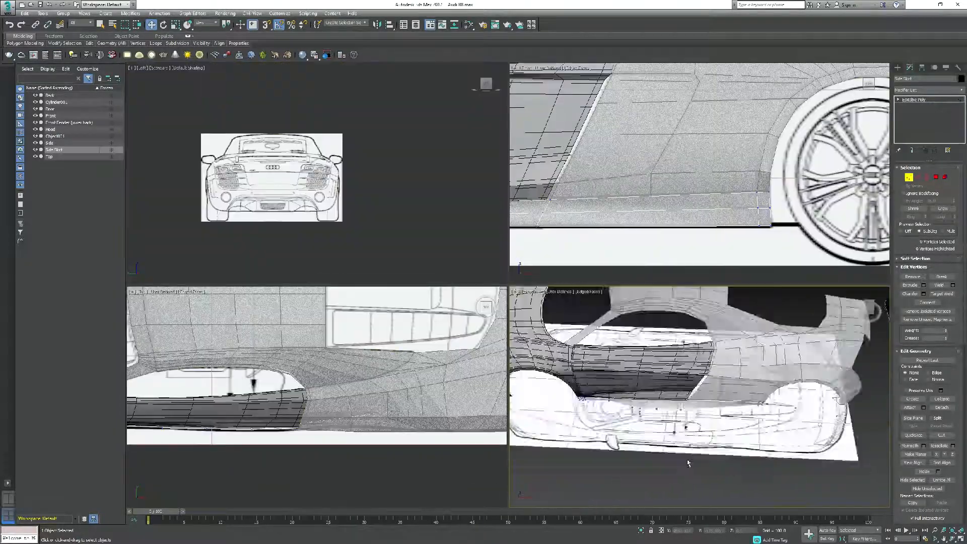
# Move the side skirt's vertices so its shape follows the lower edge of the body and the blueprints
pyautogui.click(606, 412)
pyautogui.moveTo(254, 397); pyautogui.dragTo(379, 390, button='middle')
pyautogui.scroll(3, 606, 412)
pyautogui.click(609, 405)
pyautogui.moveTo(619, 423)
pyautogui.keyDown('alt'); pyautogui.mouseDown(button='middle')
pyautogui.moveTo(579, 383)
pyautogui.moveTo(609, 428)
pyautogui.mouseUp(button='middle'); pyautogui.keyUp('alt')
pyautogui.scroll(3, 559, 423)
pyautogui.click(562, 428)
pyautogui.moveTo(831, 363); pyautogui.dragTo(559, 428, button='middle')
pyautogui.click(657, 398)
pyautogui.moveTo(445, 390); pyautogui.dragTo(445, 395)
pyautogui.scroll(-6, 665, 413)
pyautogui.keyDown('alt'); pyautogui.moveTo(694, 428); pyautogui.dragTo(695, 395, button='middle'); pyautogui.keyUp('alt')
pyautogui.scroll(5, 664, 403)
# Add an edge loop to the side skirt with Swift Loop and select its lower row of vertices
pyautogui.moveTo(89, 44)
pyautogui.click(151, 61)
pyautogui.press('w')
pyautogui.scroll(-3, 700, 219)
pyautogui.moveTo(654, 217); pyautogui.dragTo(736, 216, button='middle')
pyautogui.keyDown('alt'); pyautogui.moveTo(705, 423); pyautogui.dragTo(624, 471, button='middle'); pyautogui.keyUp('alt')
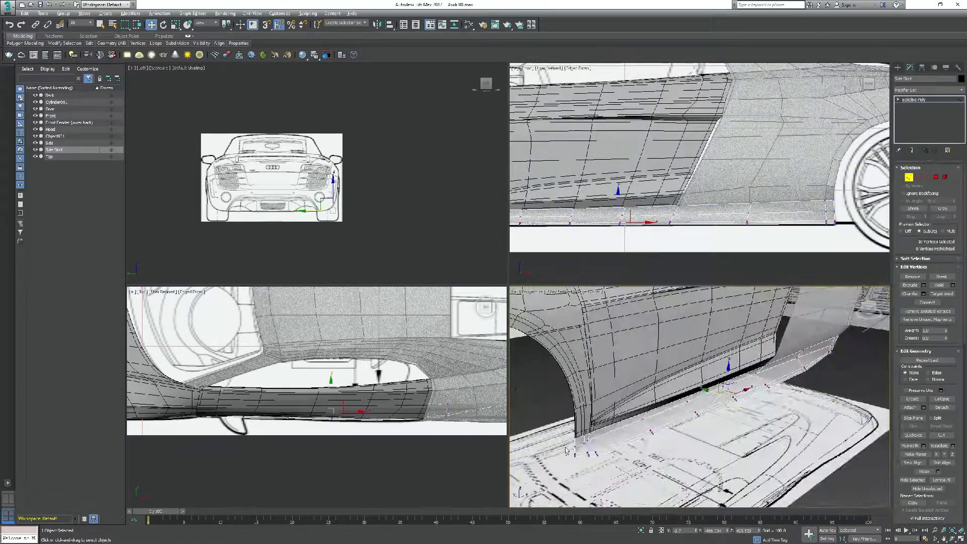
# Adjust the side skirt's lower vertices in the perspective and side views, and leave the vertex level
pyautogui.press('F4')
pyautogui.scroll(-3, 654, 428)
pyautogui.click(807, 352)
pyautogui.keyDown('alt'); pyautogui.moveTo(807, 352); pyautogui.dragTo(770, 327, button='middle'); pyautogui.keyUp('alt')
pyautogui.moveTo(578, 212)
pyautogui.mouseDown(button='middle')
pyautogui.moveTo(805, 219)
pyautogui.moveTo(579, 216)
pyautogui.mouseUp(button='middle')
pyautogui.scroll(3, 806, 216)
pyautogui.click(151, 61)
pyautogui.click(910, 178)
# Apply a Shell modifier to the side skirt to give it thickness
pyautogui.click(929, 90)
pyautogui.write('sh')
pyautogui.press('Return')
pyautogui.scroll(3, 705, 372)
pyautogui.keyDown('alt'); pyautogui.moveTo(705, 373); pyautogui.dragTo(647, 351, button='middle'); pyautogui.keyUp('alt')
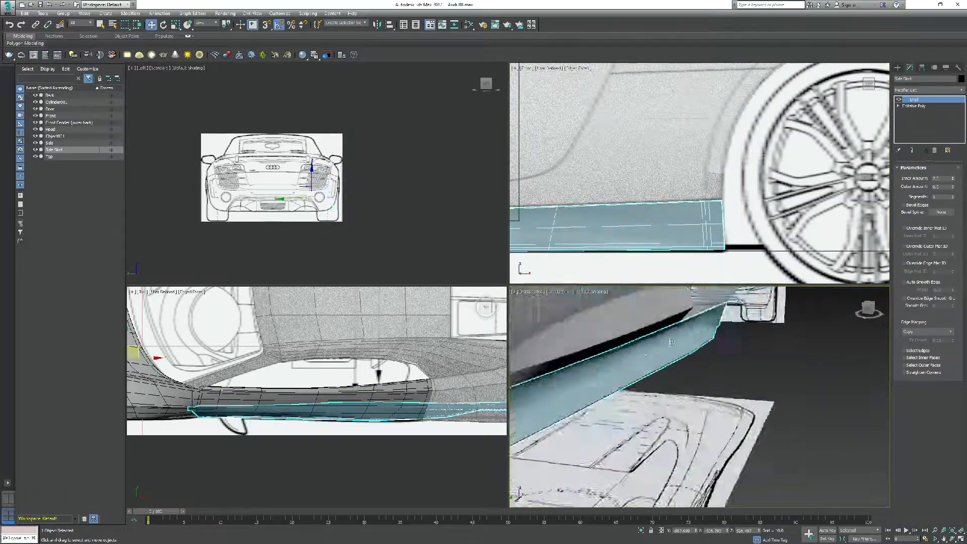
# Add an Edit Poly modifier above the side skirt's Shell and insert supporting edge loops near its borders with Swift Loop
pyautogui.click(928, 90)
pyautogui.write('edit po')
pyautogui.press('Return')
pyautogui.keyDown('alt'); pyautogui.moveTo(705, 382); pyautogui.dragTo(738, 377, button='middle'); pyautogui.keyUp('alt')
pyautogui.click(151, 61)
pyautogui.scroll(4, 564, 393)
pyautogui.click(550, 311)
pyautogui.scroll(4, 705, 392)
pyautogui.scroll(-6, 705, 403)
pyautogui.scroll(4, 669, 392)
# Apply a TurboSmooth modifier to the side skirt and check the deselected, smoothed part without edges
pyautogui.click(917, 228)
pyautogui.click(927, 90)
pyautogui.write('tu')
pyautogui.press('Return')
pyautogui.click(826, 453)
pyautogui.press('F4')
pyautogui.scroll(-6, 705, 403)
pyautogui.scroll(6, 654, 373)
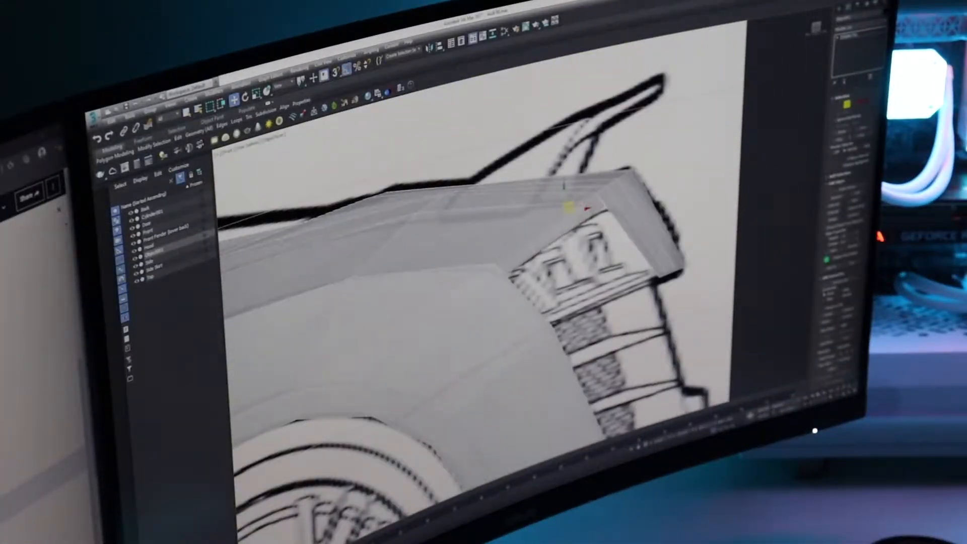
# Adjust the rear side panel's vertices at the corners of the air intake crease behind the door against the side blueprint
pyautogui.scroll(-6, 523, 272)
pyautogui.scroll(3, 523, 272)
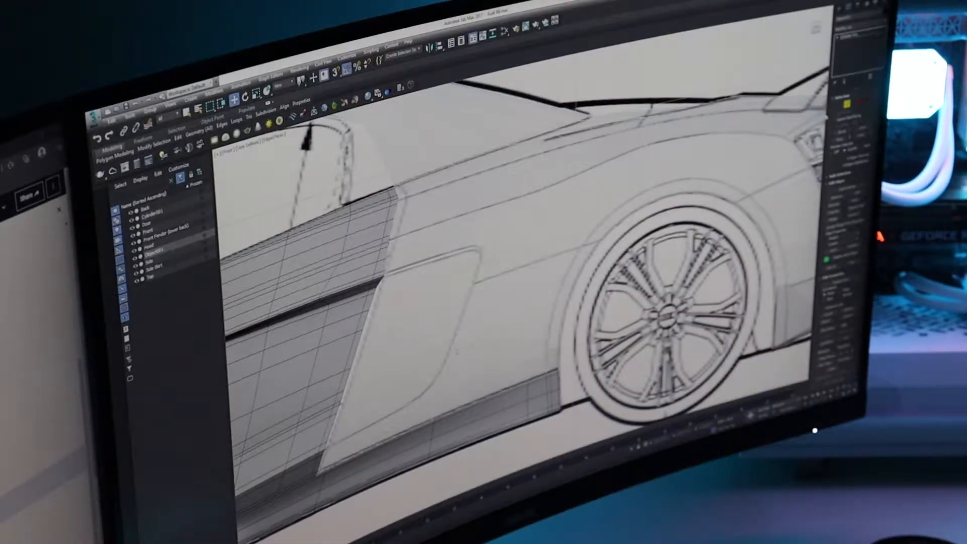
pyautogui.press('2')
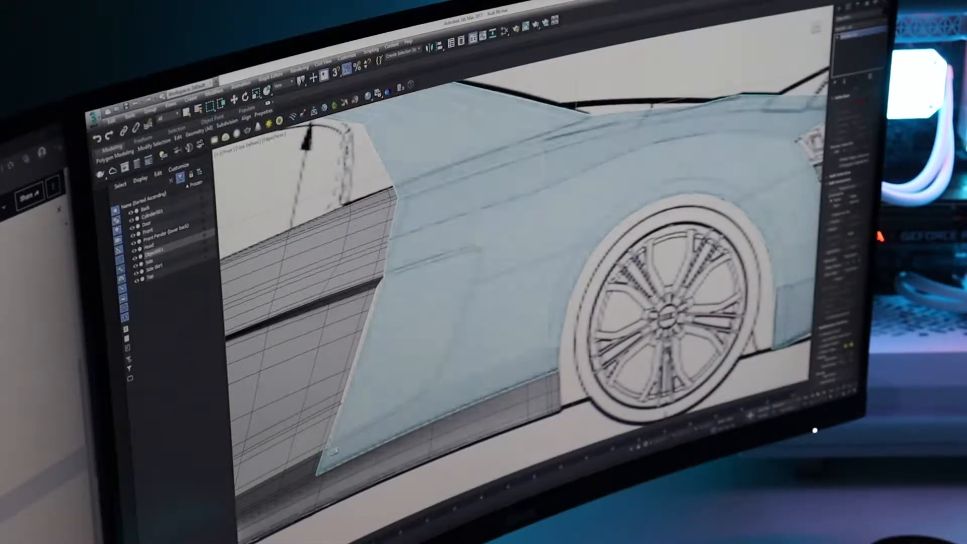
pyautogui.scroll(3, 503, 202)
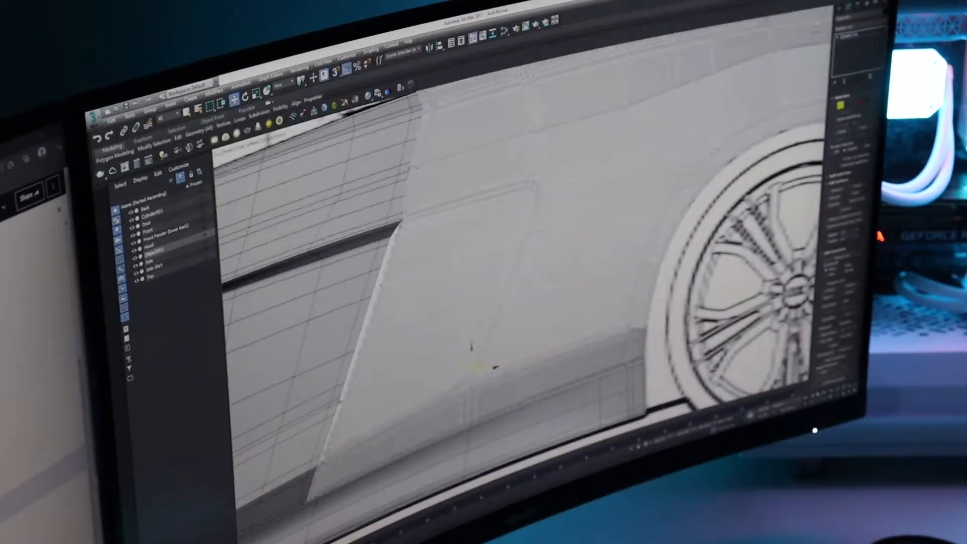
pyautogui.click(534, 181)
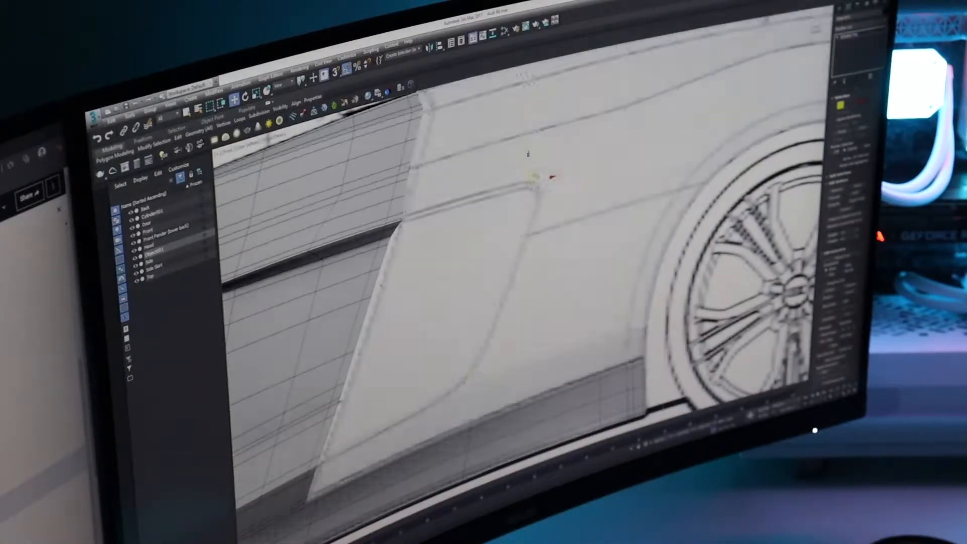
pyautogui.click(479, 371)
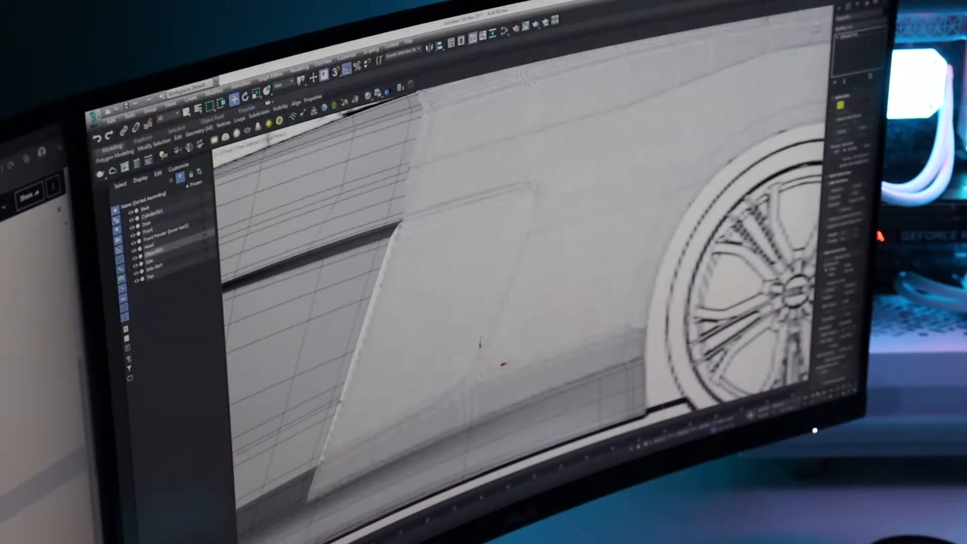
pyautogui.click(534, 176)
pyautogui.scroll(2, 531, 174)
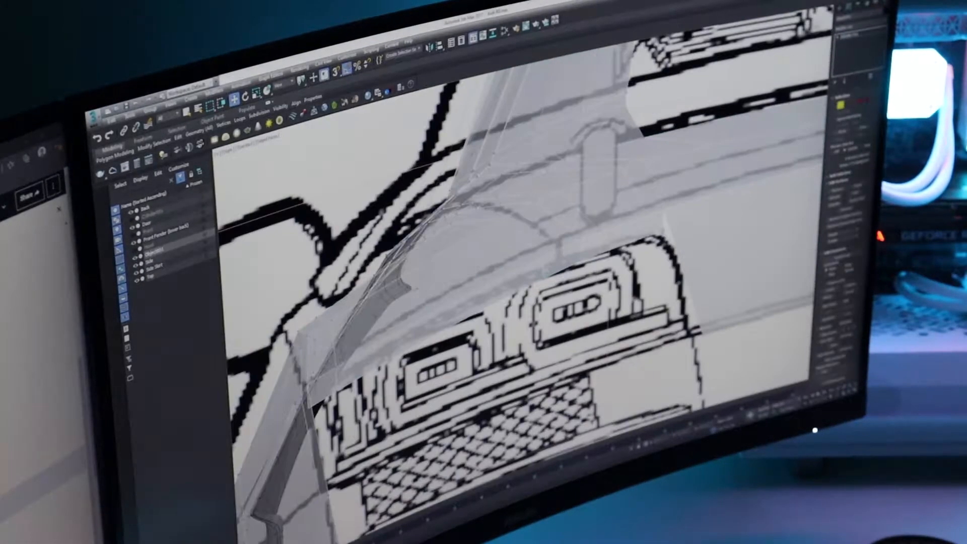
# Align the rear panel's vertices around the taillight and lower corner with the rear blueprint
pyautogui.moveTo(575, 359); pyautogui.dragTo(585, 330, button='middle')
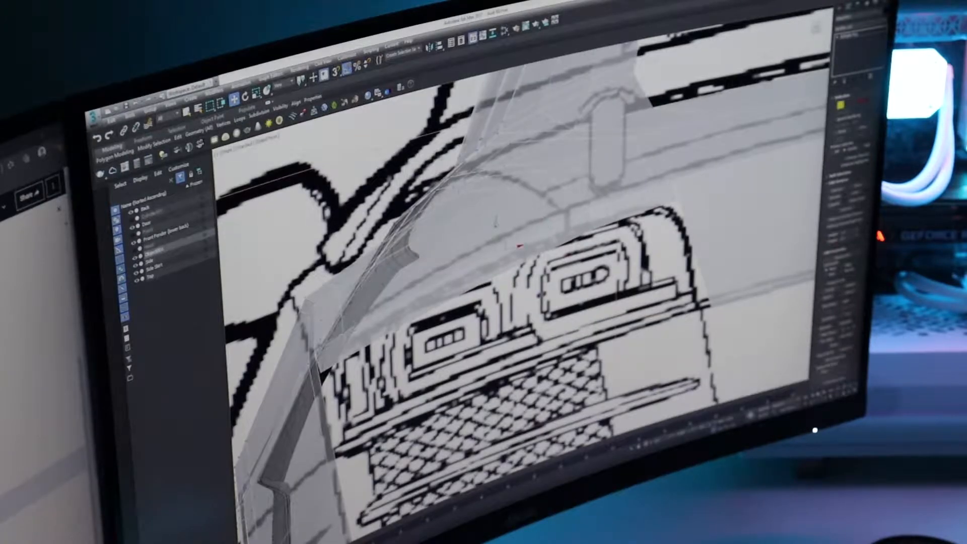
pyautogui.scroll(-3, 471, 269)
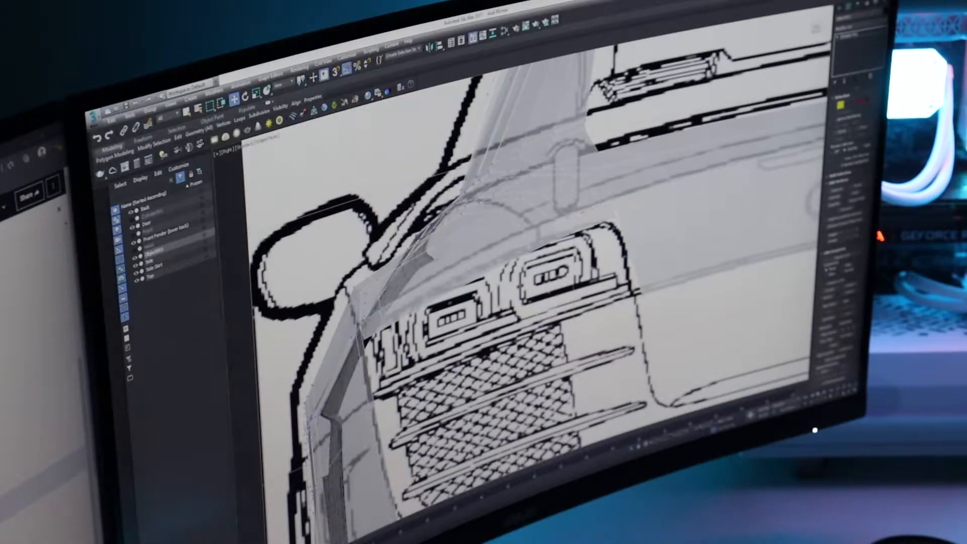
pyautogui.click(557, 240)
pyautogui.moveTo(556, 241); pyautogui.dragTo(555, 227, button='middle')
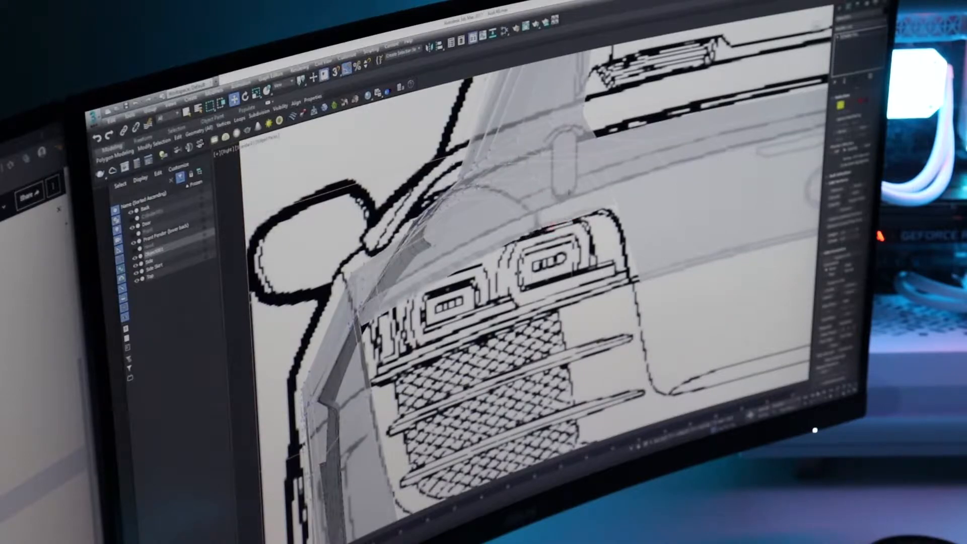
pyautogui.scroll(-5, 380, 285)
pyautogui.scroll(5, 518, 257)
pyautogui.moveTo(479, 233); pyautogui.dragTo(466, 259, button='middle')
pyautogui.scroll(-7, 549, 247)
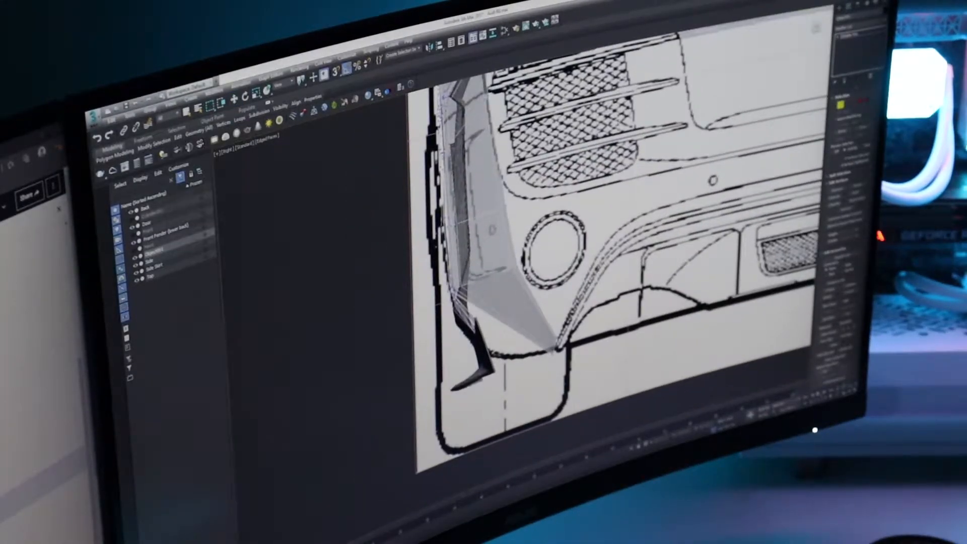